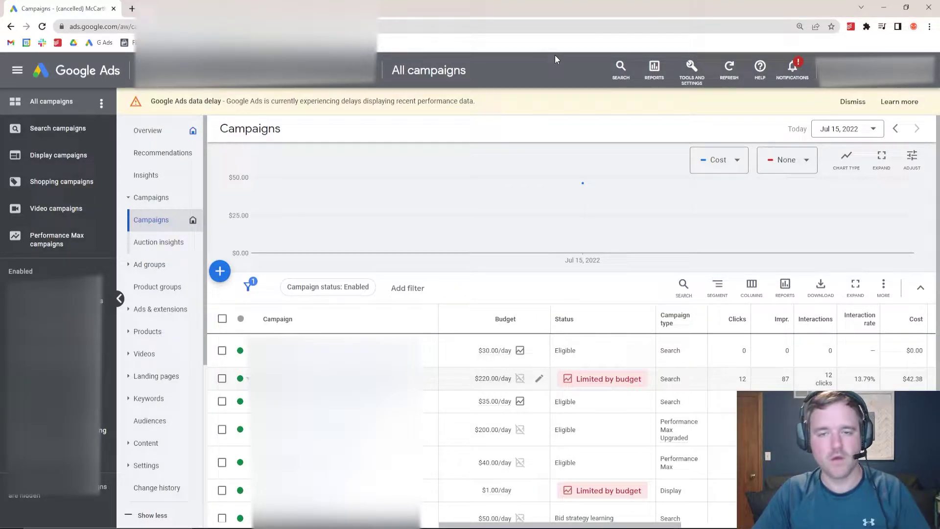
# Switch to full screen and look through the Reports menu's predefined reports, reports and dashboards options
pyautogui.press('F11')
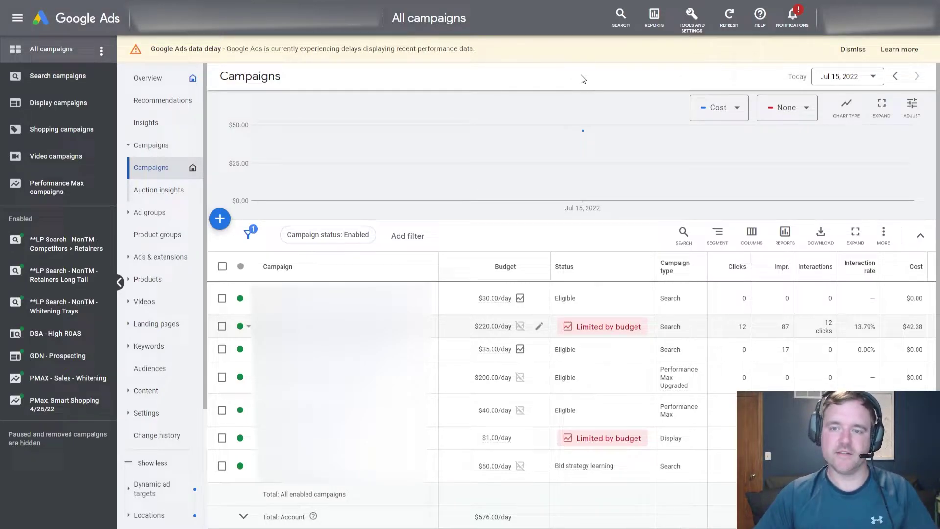
pyautogui.click(660, 25)
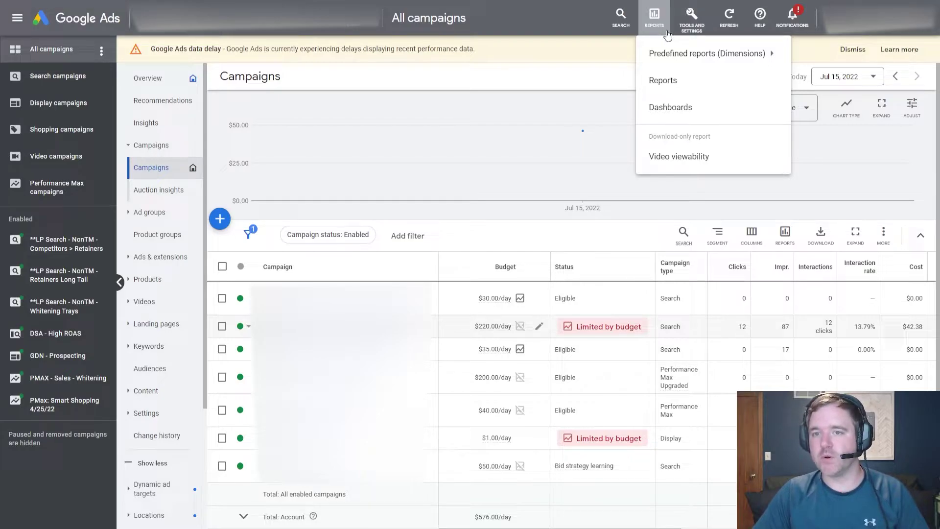
pyautogui.moveTo(684, 56)
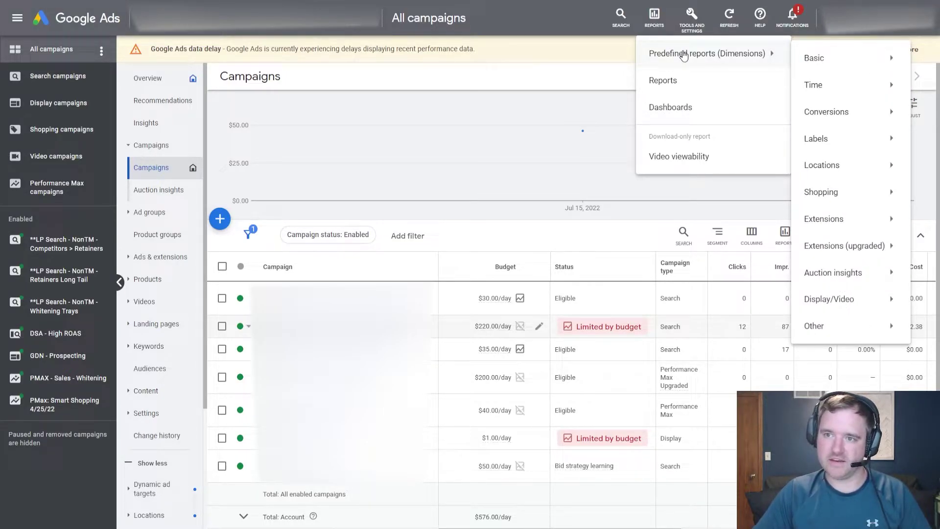
pyautogui.moveTo(839, 59)
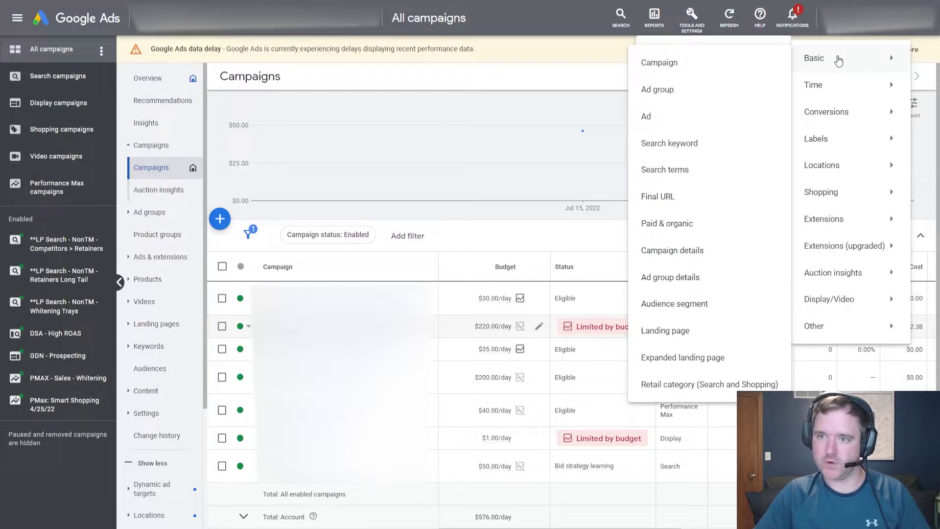
pyautogui.moveTo(826, 115)
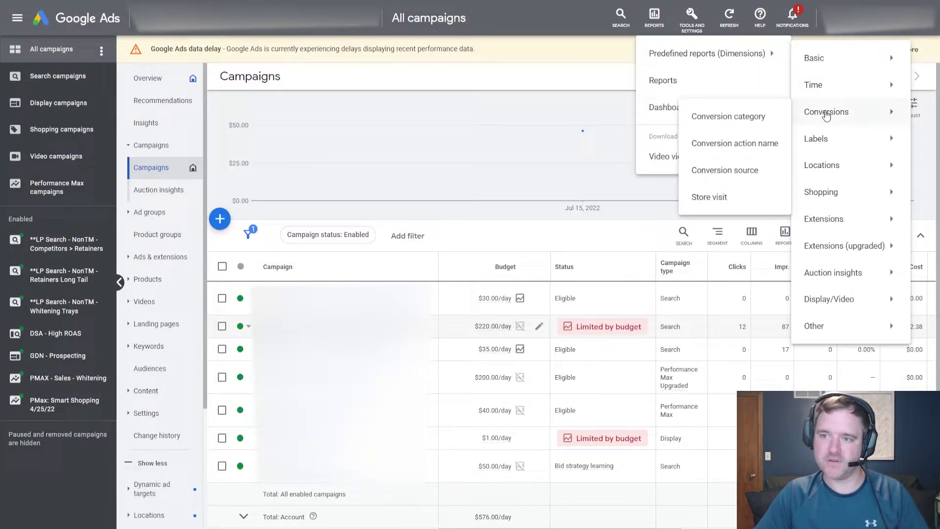
pyautogui.moveTo(806, 146)
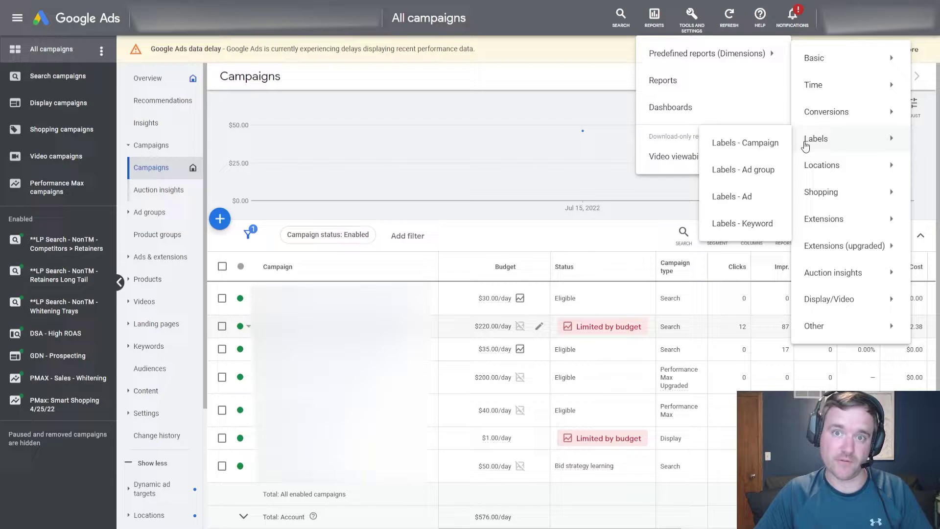
pyautogui.moveTo(822, 197)
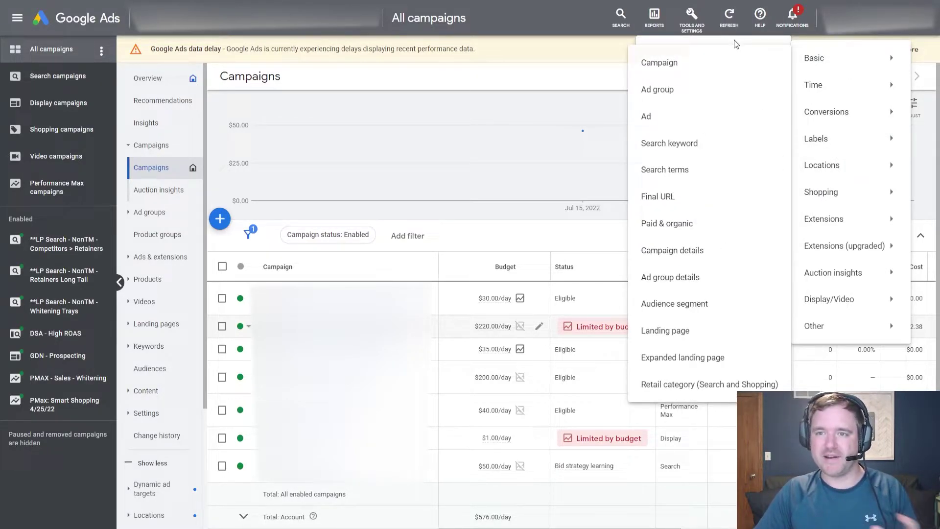
pyautogui.click(659, 23)
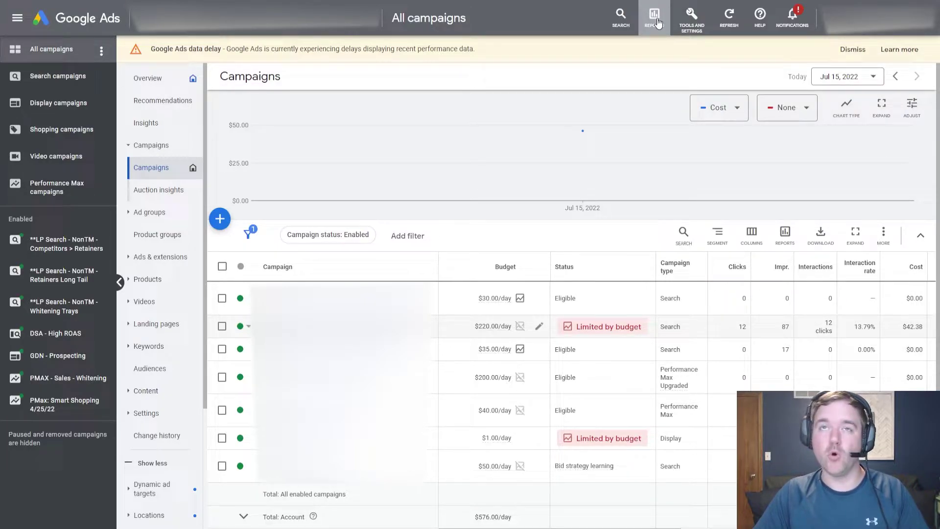
# Go to the Reports area and view all predefined reports
pyautogui.click(659, 23)
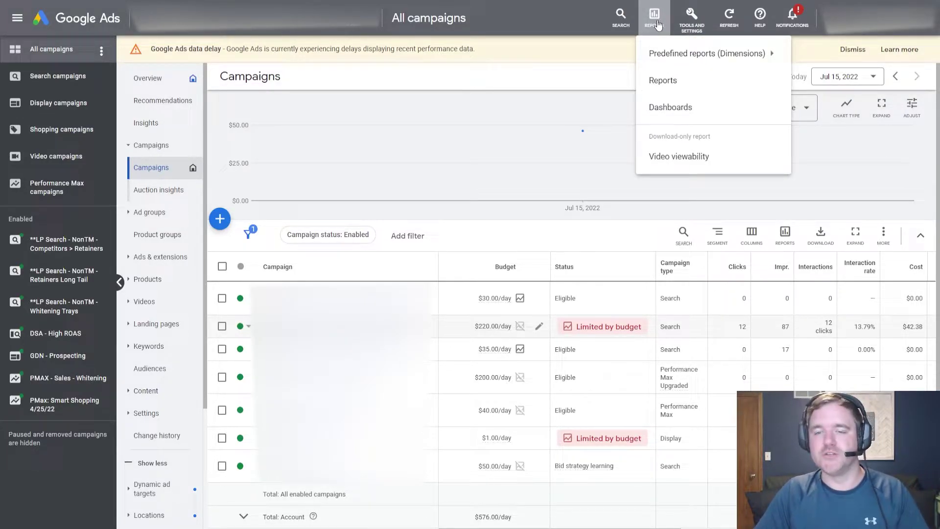
pyautogui.click(656, 81)
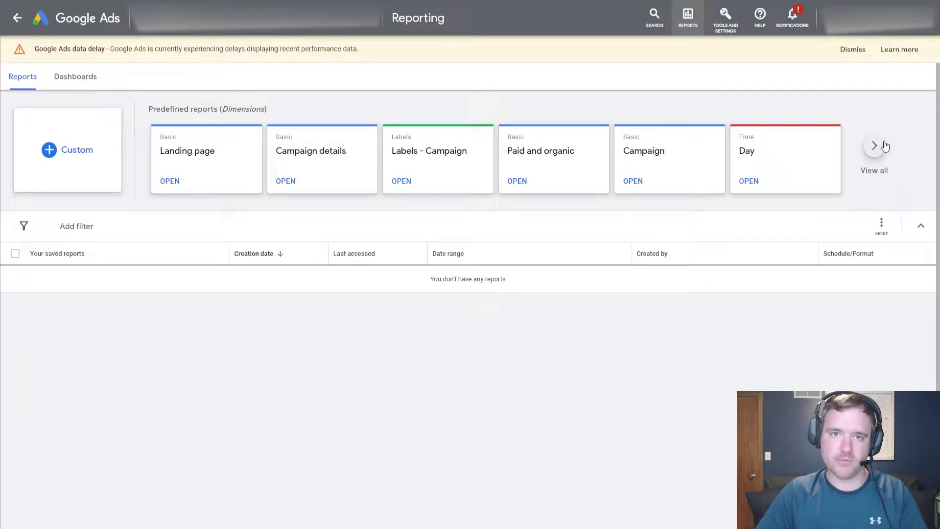
pyautogui.click(876, 145)
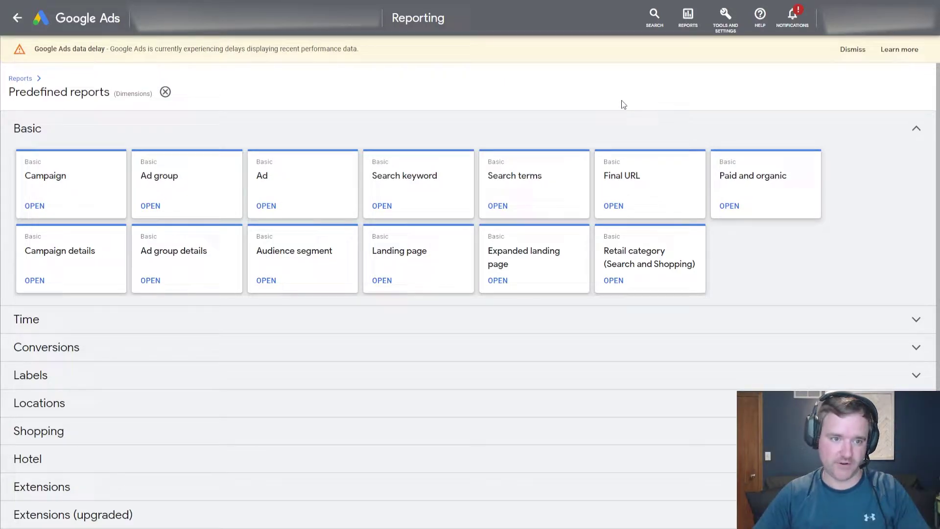
# Expand the Time, Conversions, Labels and Locations report categories and browse the list
pyautogui.click(120, 319)
pyautogui.scroll(-1, 113, 377)
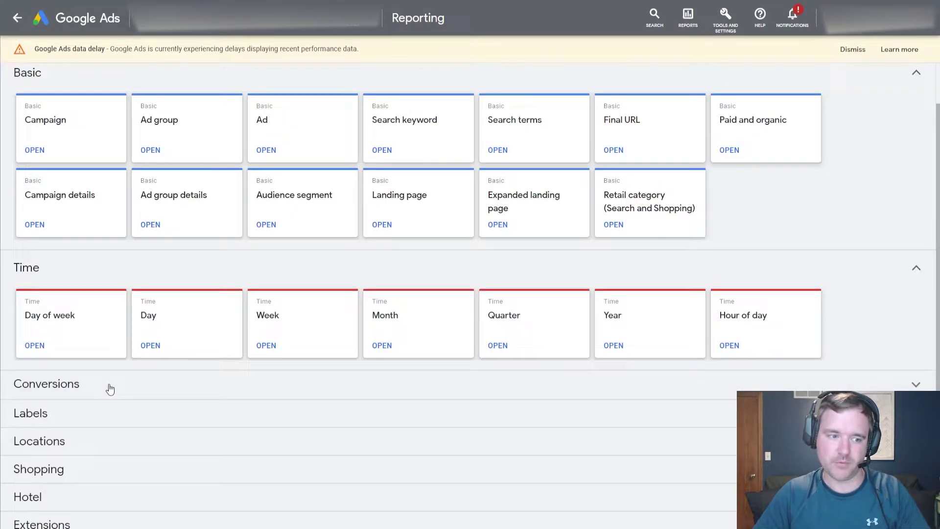
pyautogui.click(110, 388)
pyautogui.click(69, 504)
pyautogui.scroll(-4, 69, 447)
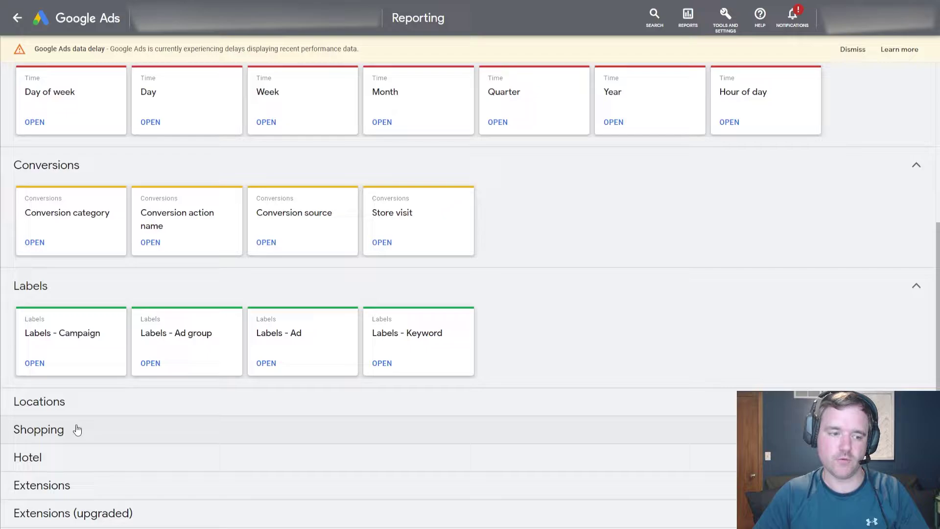
pyautogui.click(75, 404)
pyautogui.scroll(5, 76, 407)
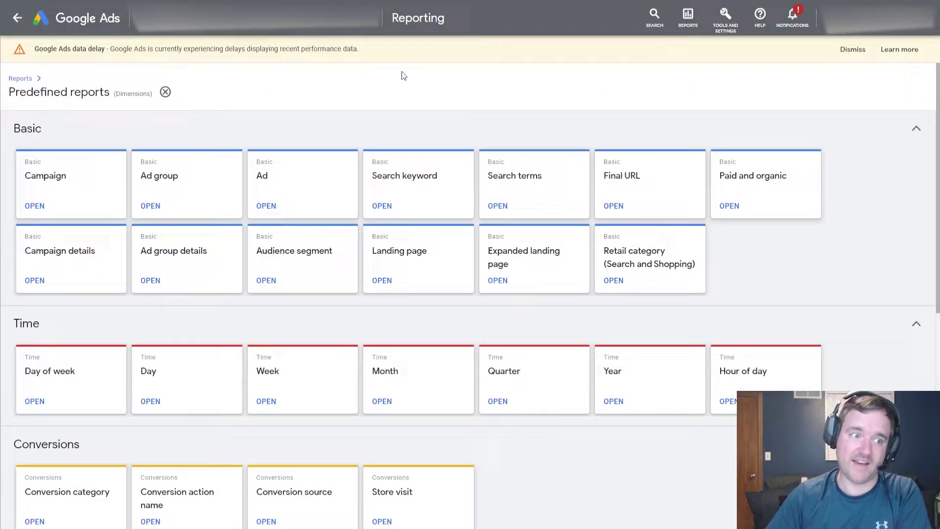
pyautogui.scroll(-3, 81, 143)
pyautogui.scroll(3, 66, 124)
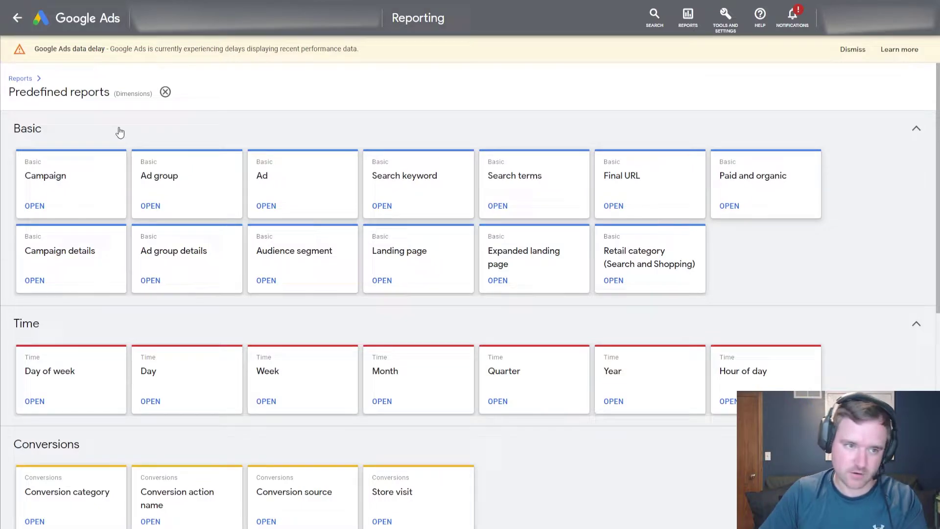
pyautogui.scroll(-9, 71, 203)
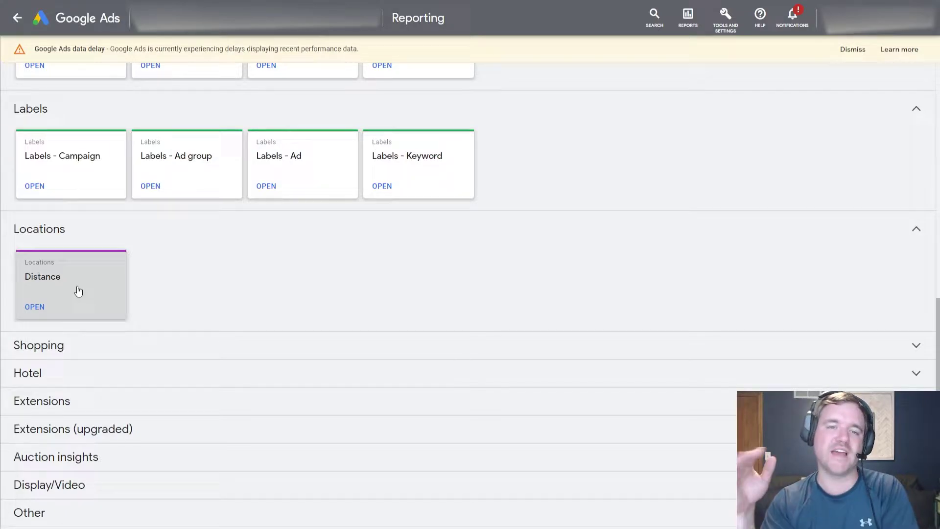
pyautogui.scroll(7, 447, 246)
pyautogui.scroll(3, 447, 246)
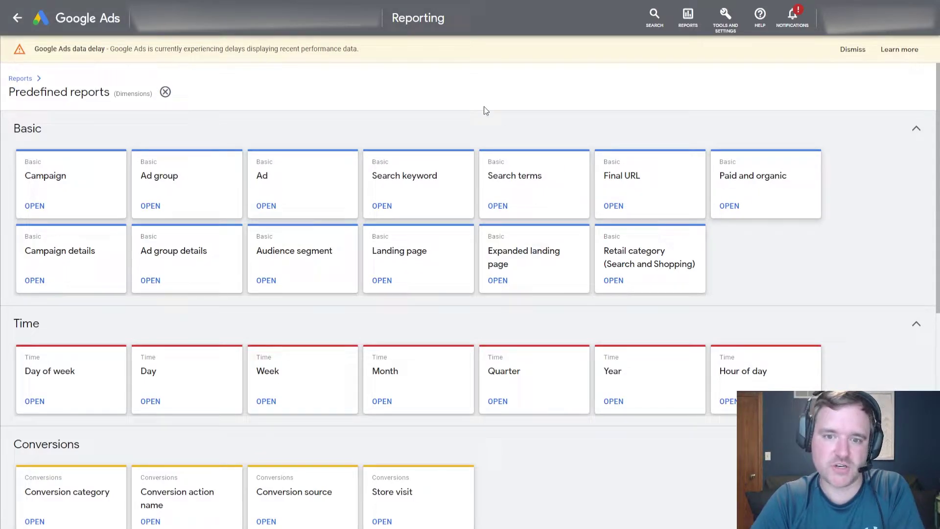
# Open the Search terms report and set its range to Last 30 days (Jun 15 – Jul 14, 2022)
pyautogui.click(527, 179)
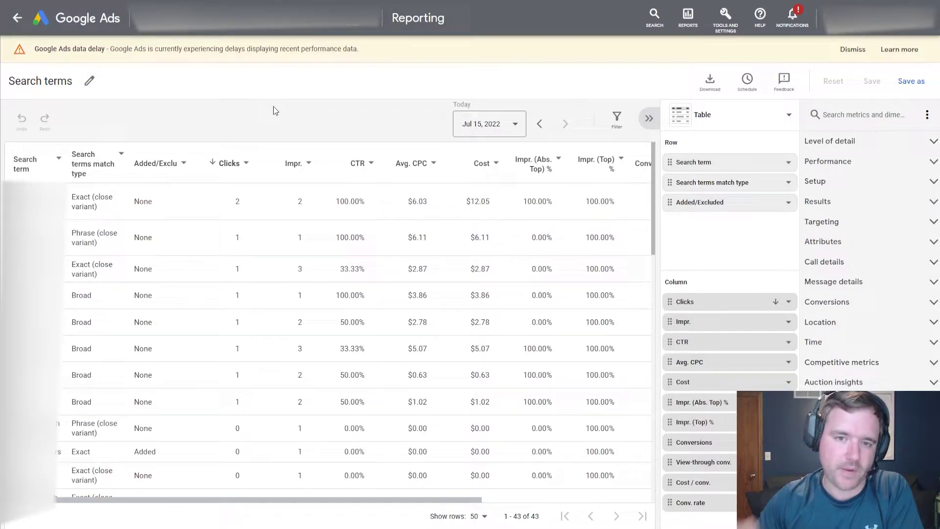
pyautogui.click(482, 119)
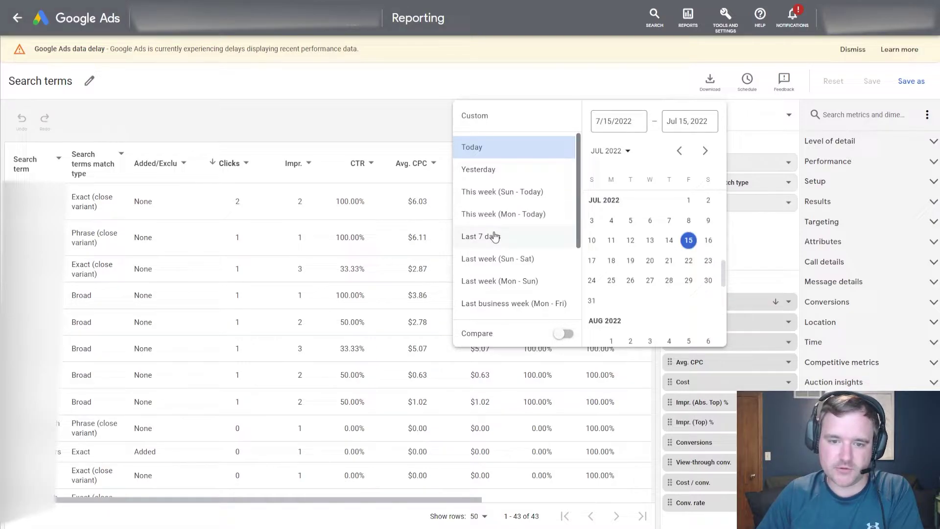
pyautogui.scroll(-2, 489, 231)
pyautogui.scroll(2, 492, 186)
pyautogui.click(403, 111)
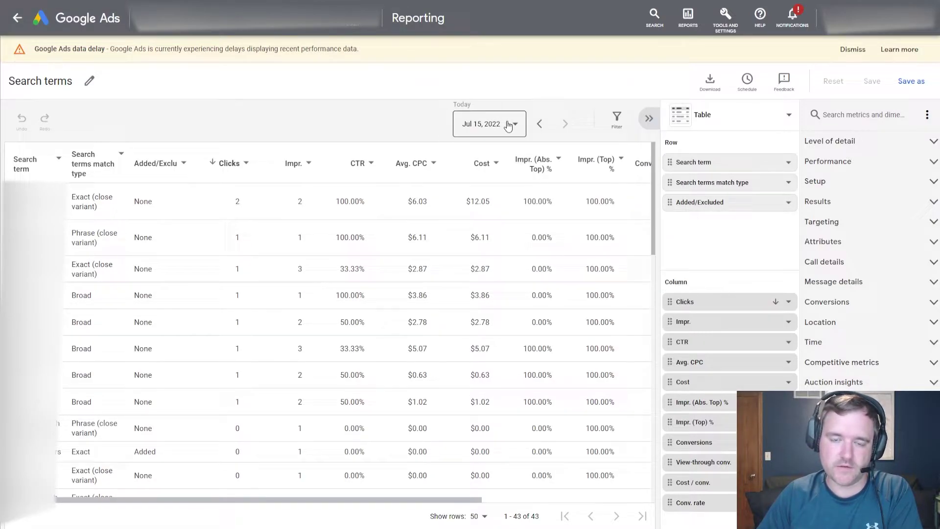
pyautogui.click(489, 129)
pyautogui.scroll(-3, 490, 245)
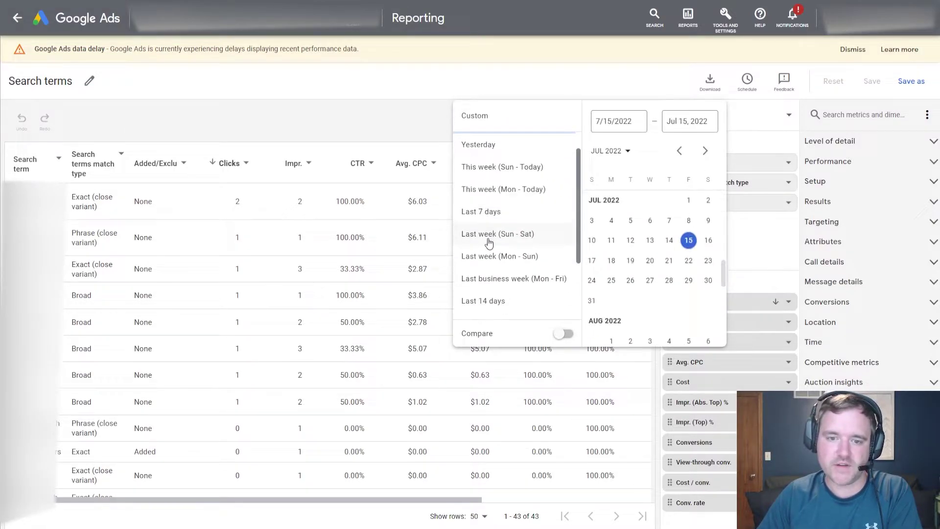
pyautogui.click(492, 263)
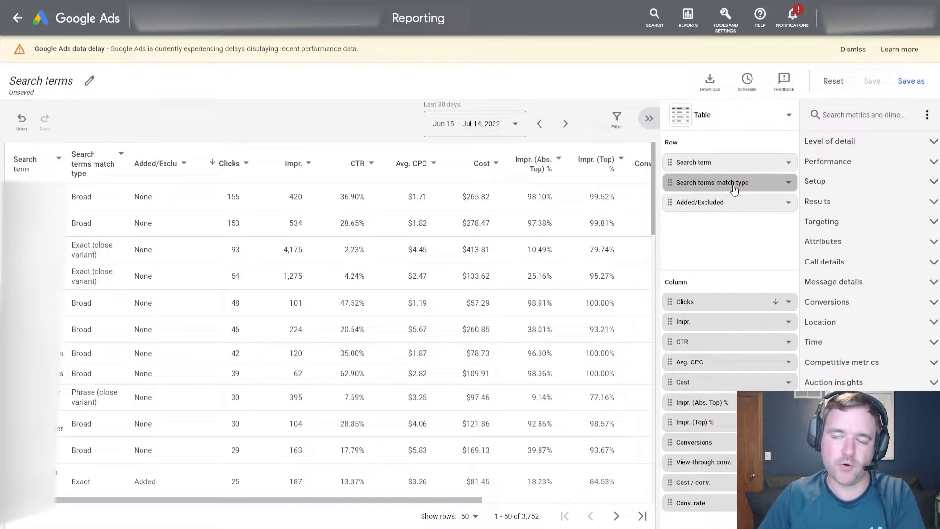
# Remove the match type and Added/Excluded rows plus Impr. (Top) %, Impr. (Abs. Top) % and View-through conv. columns
pyautogui.moveTo(693, 183); pyautogui.dragTo(836, 169)
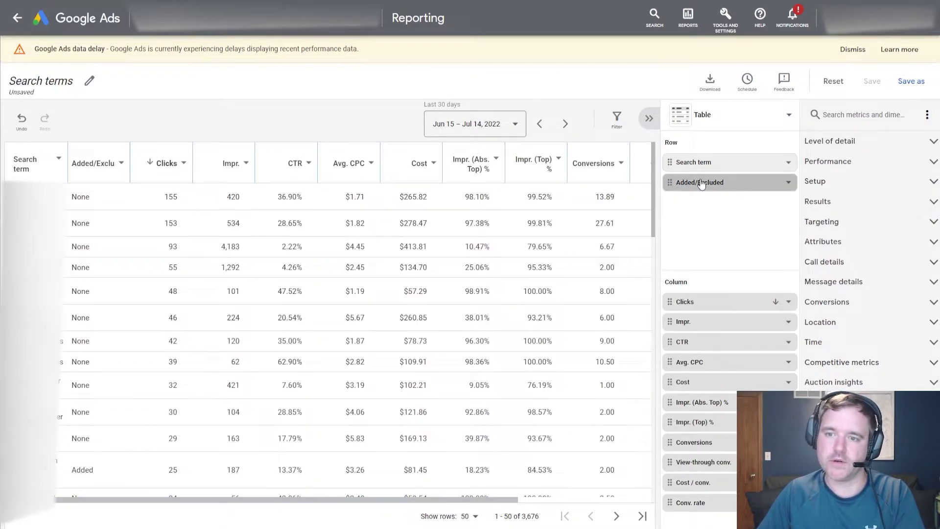
pyautogui.click(789, 184)
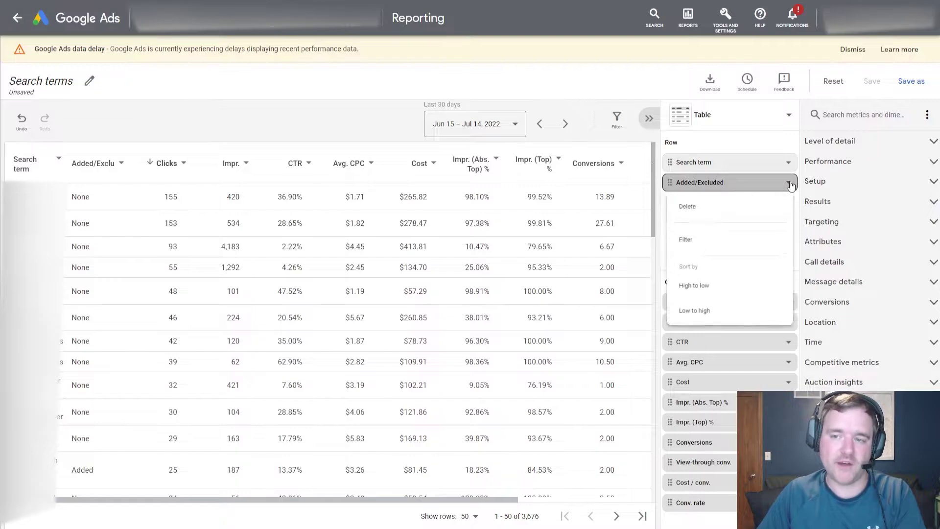
pyautogui.click(708, 211)
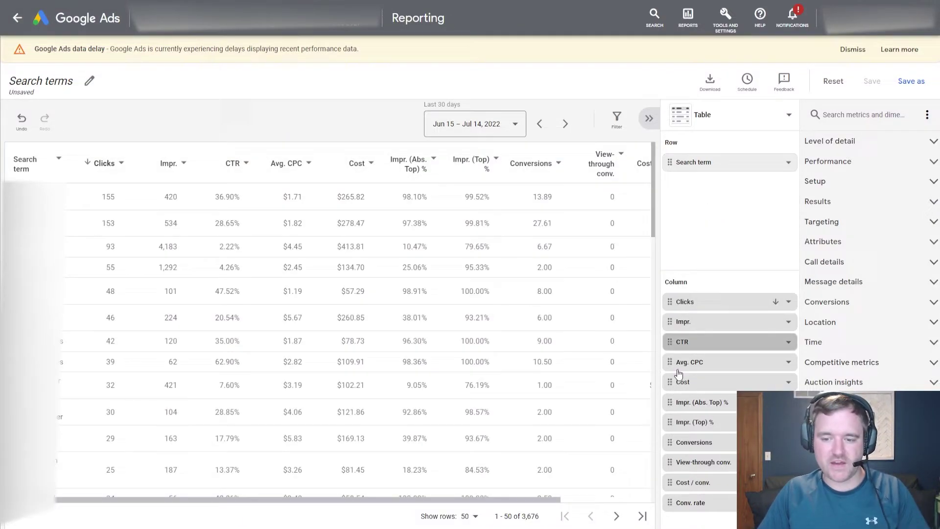
pyautogui.moveTo(680, 422); pyautogui.dragTo(920, 338)
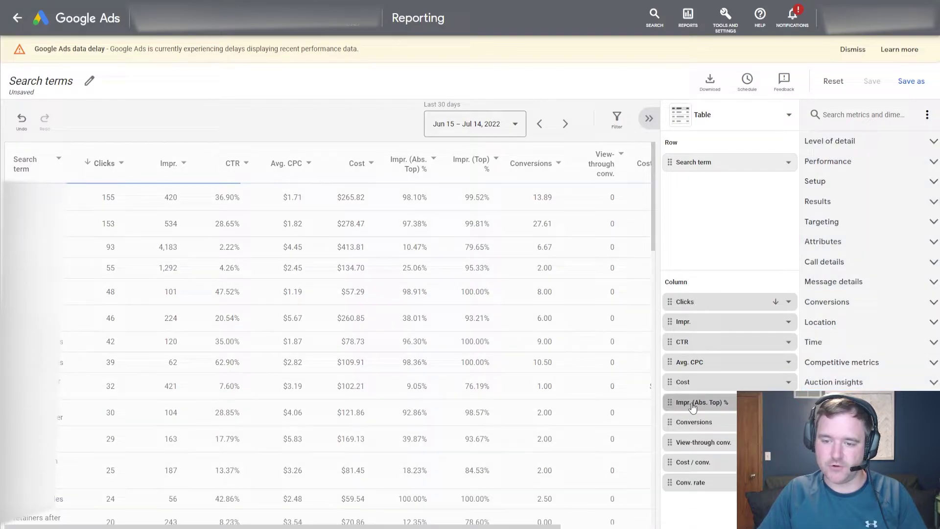
pyautogui.moveTo(692, 406); pyautogui.dragTo(788, 363)
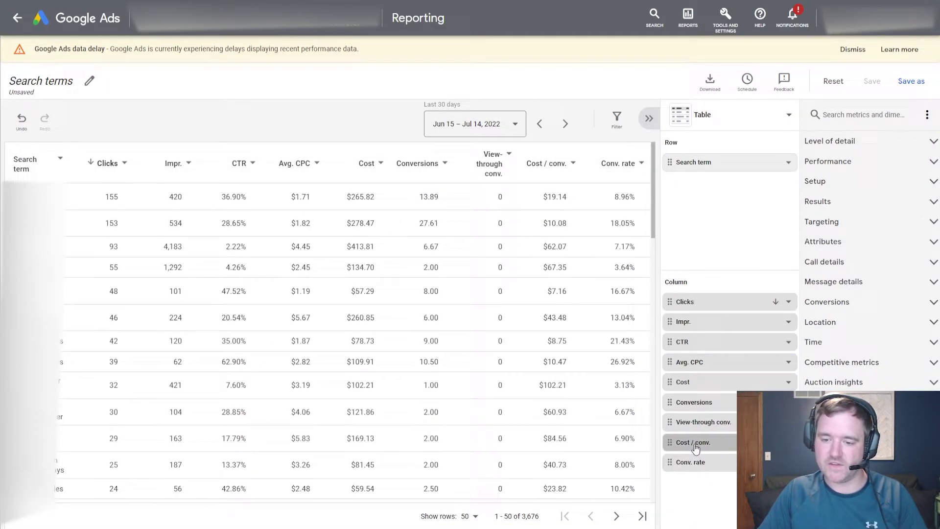
pyautogui.moveTo(698, 422); pyautogui.dragTo(823, 313)
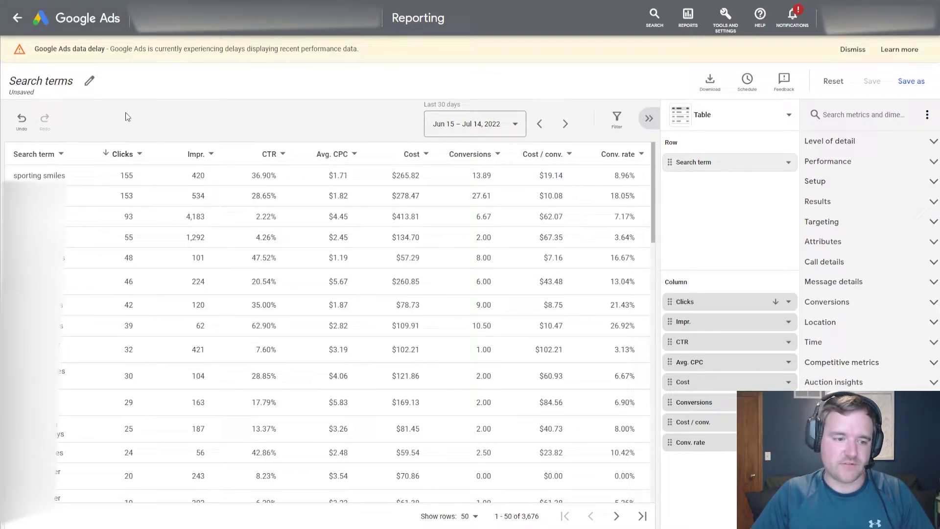
# Sort search terms by Cost from high to low, putting the $413.81 term on top
pyautogui.click(186, 150)
pyautogui.click(122, 152)
pyautogui.click(152, 133)
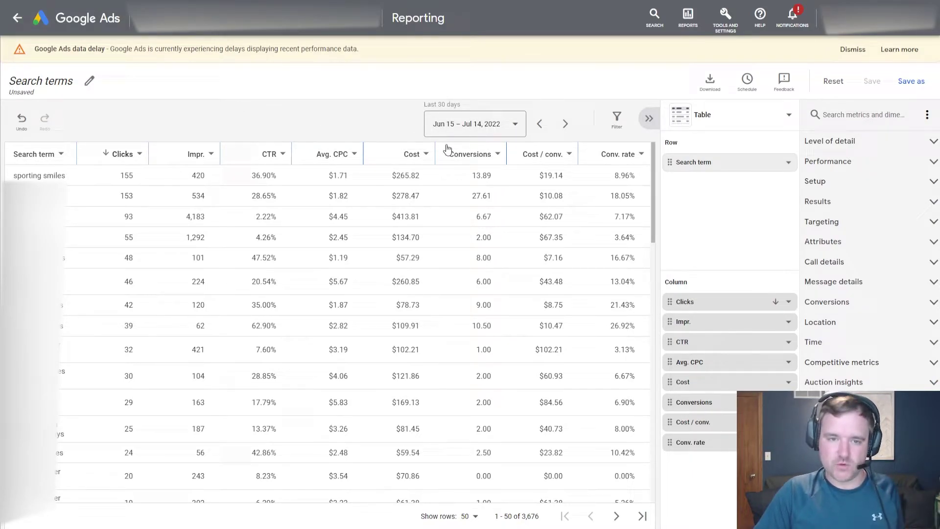
pyautogui.click(425, 155)
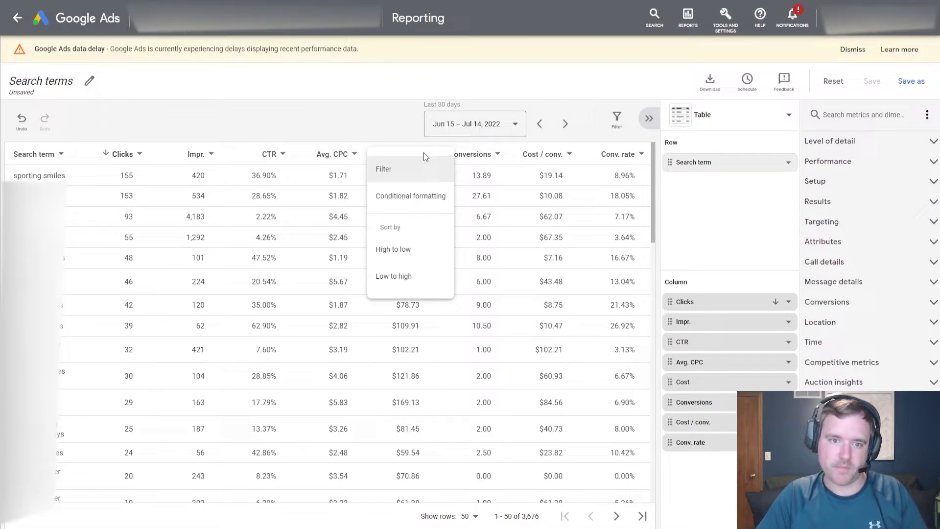
pyautogui.click(395, 248)
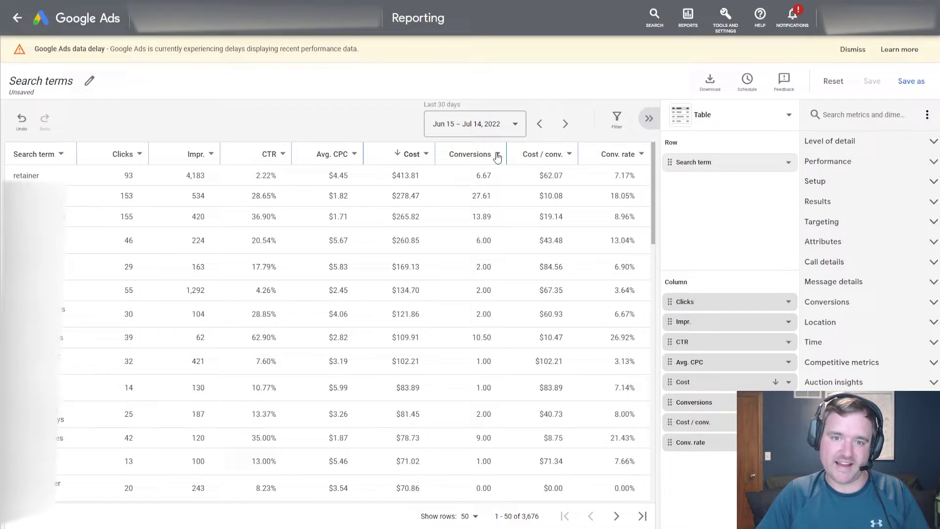
pyautogui.click(498, 155)
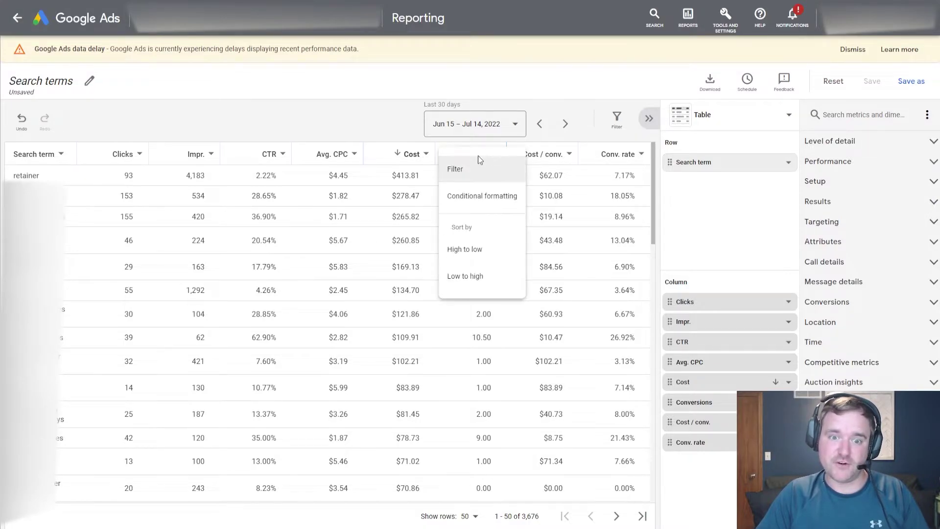
pyautogui.click(393, 125)
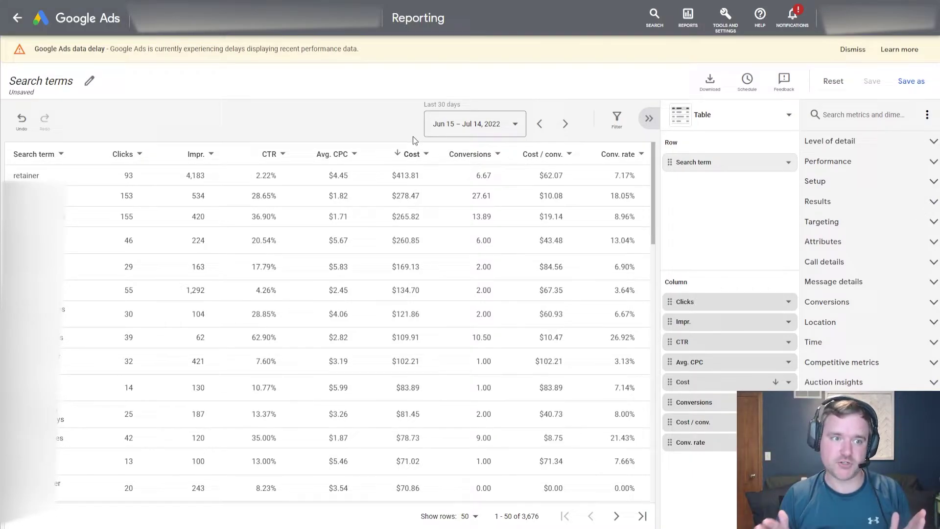
# Apply a Conversions filter of less than 3, leaving 3,668 search terms
pyautogui.click(472, 154)
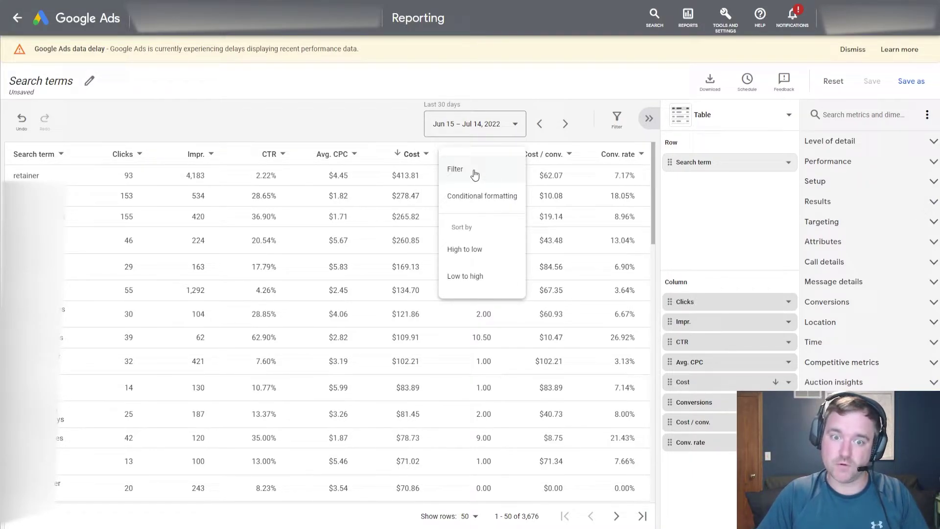
pyautogui.click(474, 174)
pyautogui.click(460, 205)
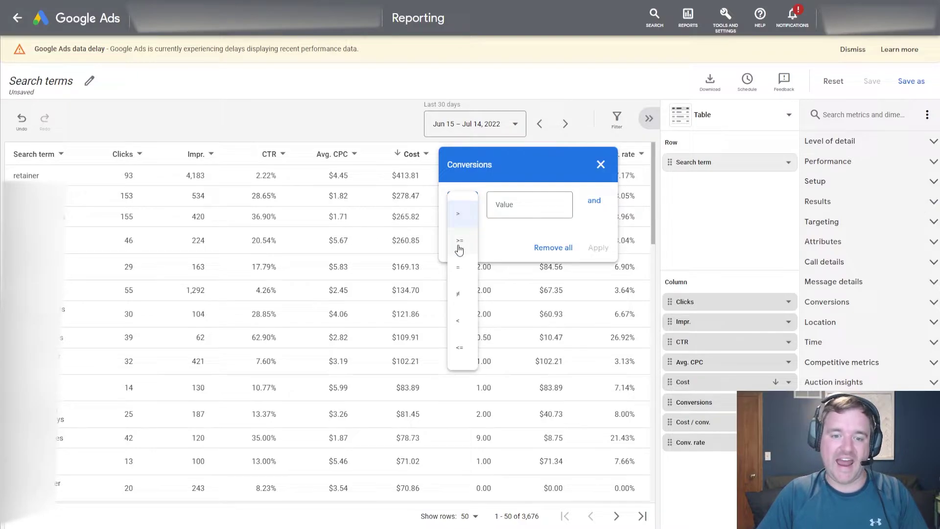
pyautogui.click(458, 321)
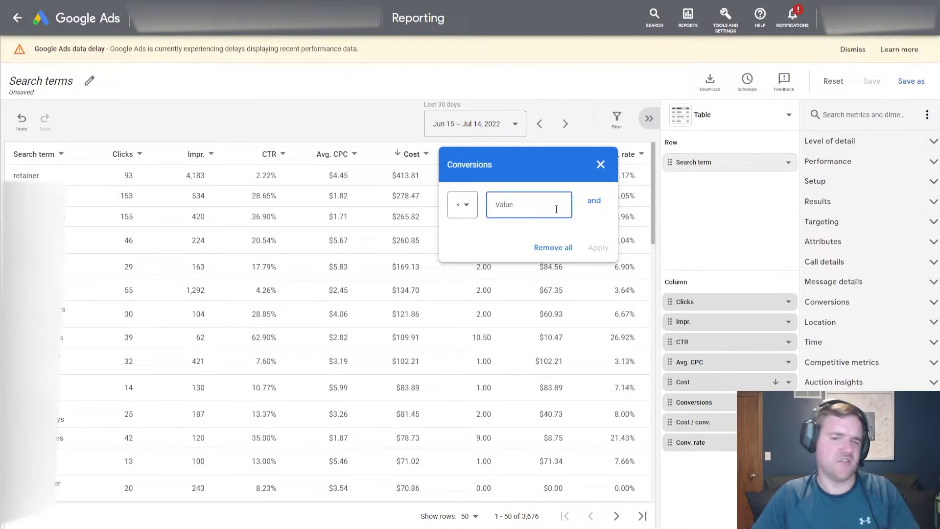
pyautogui.write('0')
pyautogui.click(598, 247)
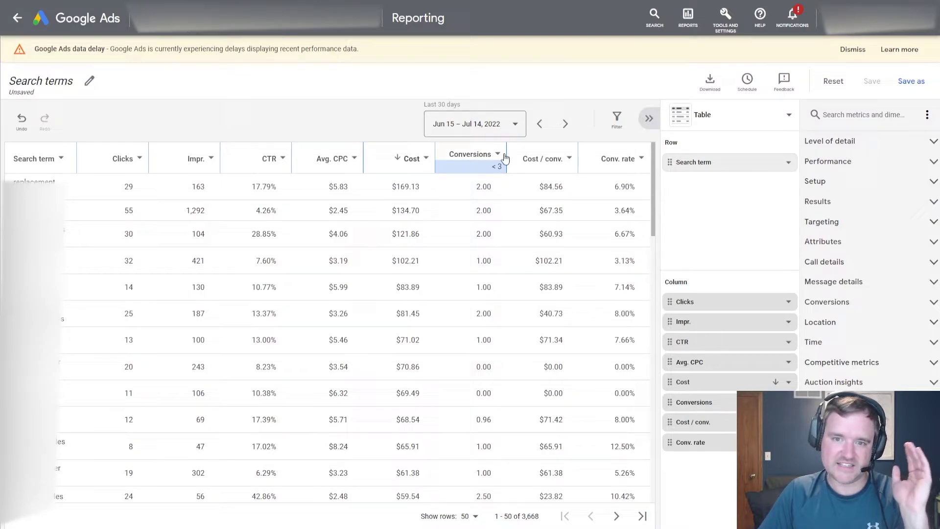
# Search 'conv value' and add Conv. value / cost as a report column
pyautogui.click(861, 119)
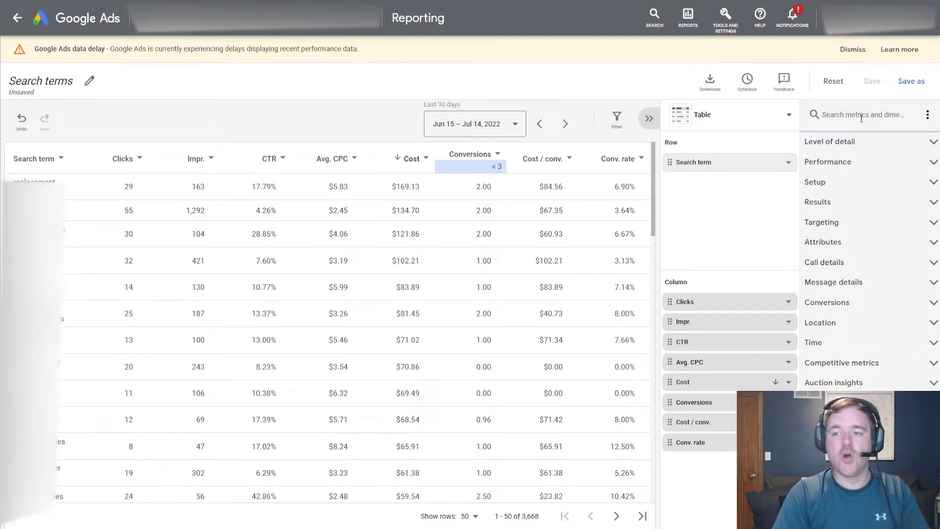
pyautogui.write('conv value')
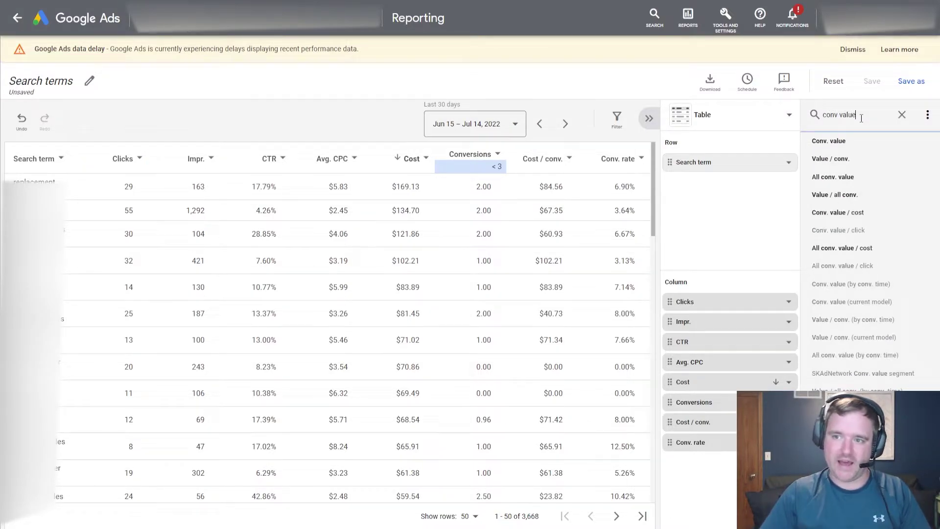
pyautogui.click(841, 212)
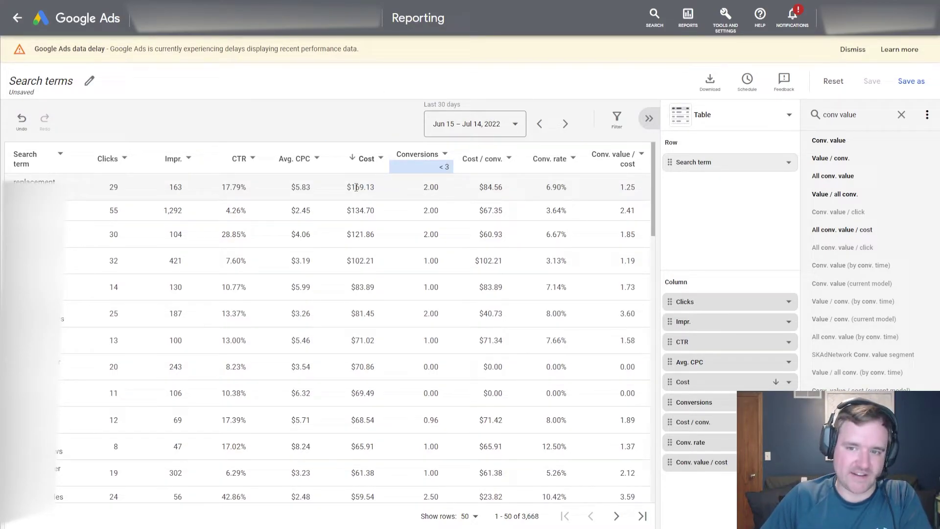
# Highlight the 1.25 and 2.41 Conv. value / cost figures in the top rows
pyautogui.moveTo(620, 188); pyautogui.dragTo(630, 189)
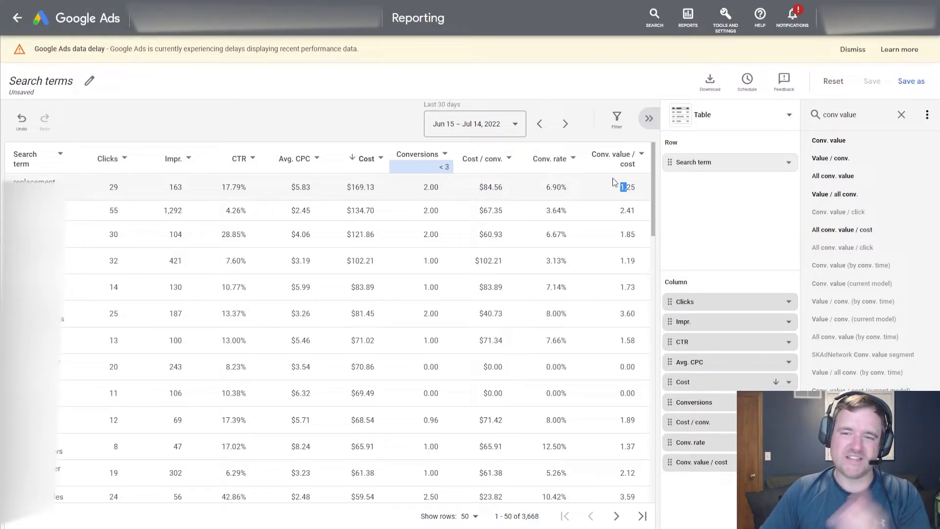
pyautogui.click(622, 187)
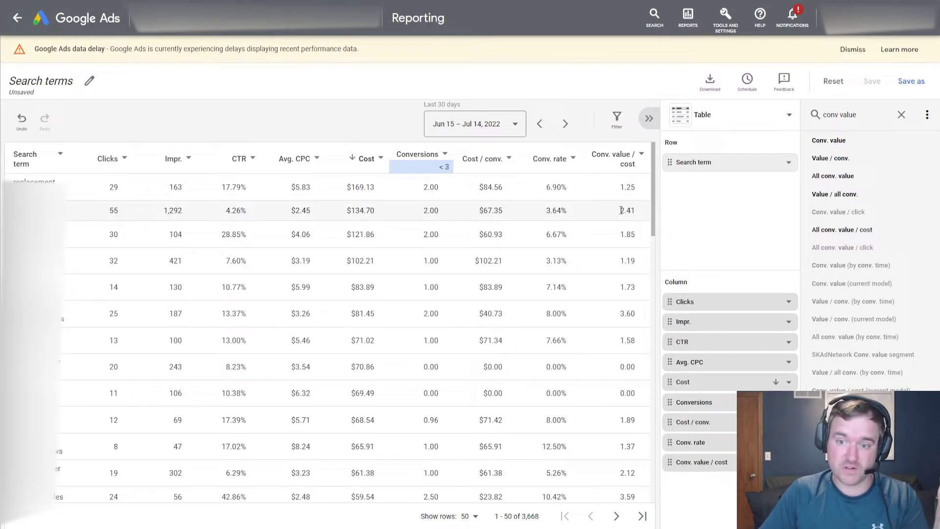
pyautogui.moveTo(619, 210); pyautogui.dragTo(635, 210)
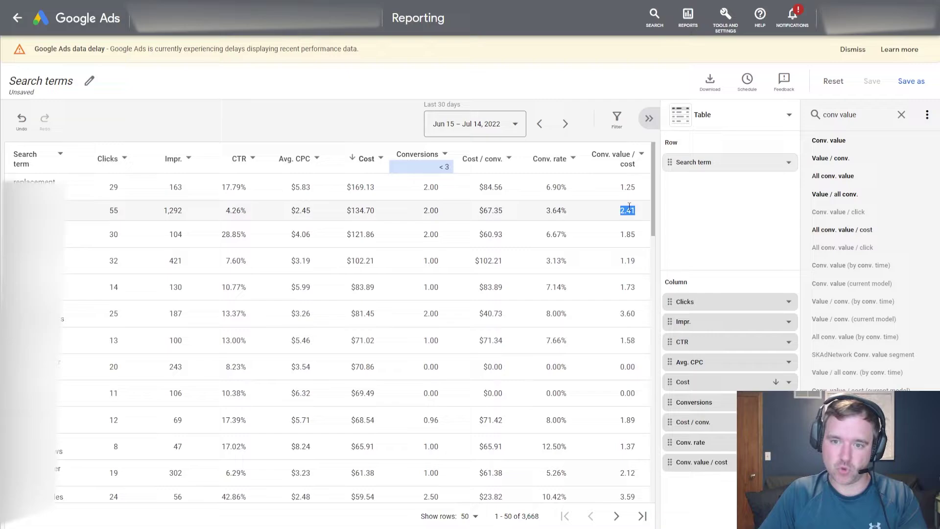
pyautogui.click(624, 193)
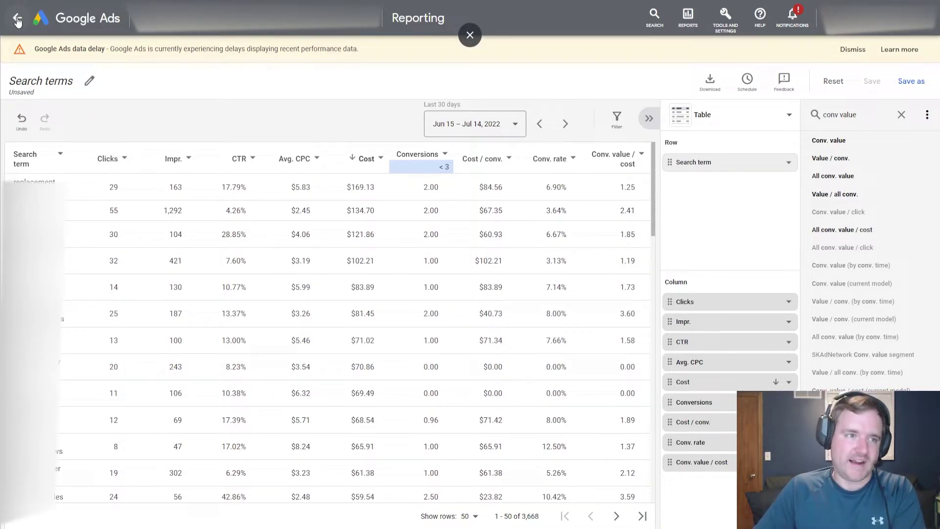
# Discard the Search terms report, view all predefined reports and expand the Conversions category
pyautogui.click(17, 19)
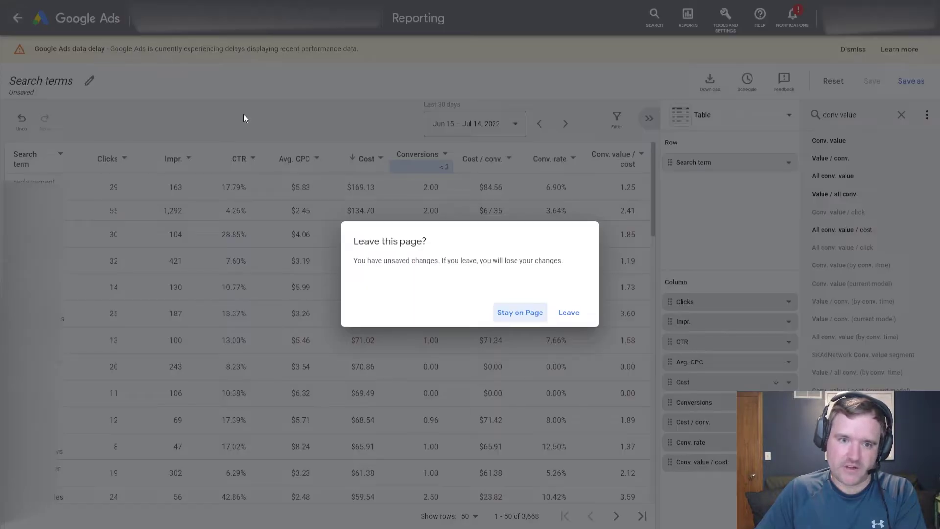
pyautogui.click(569, 313)
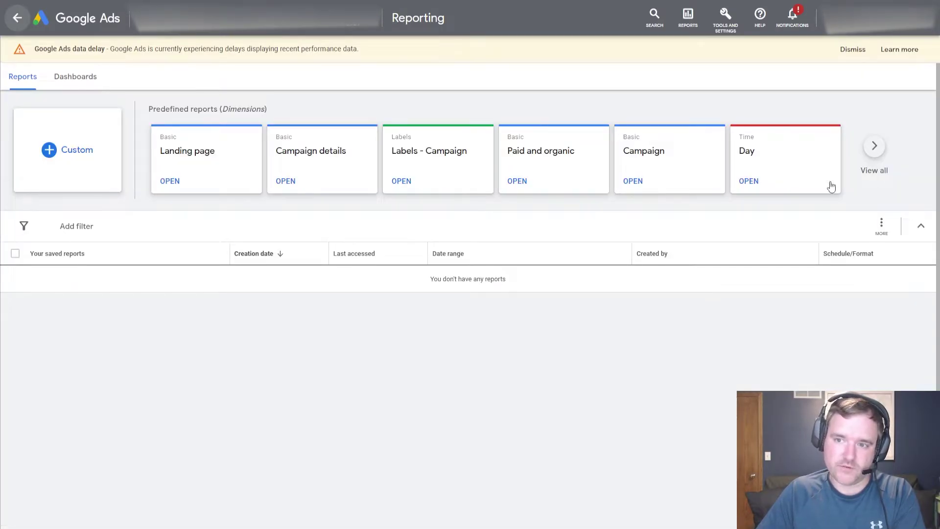
pyautogui.click(875, 148)
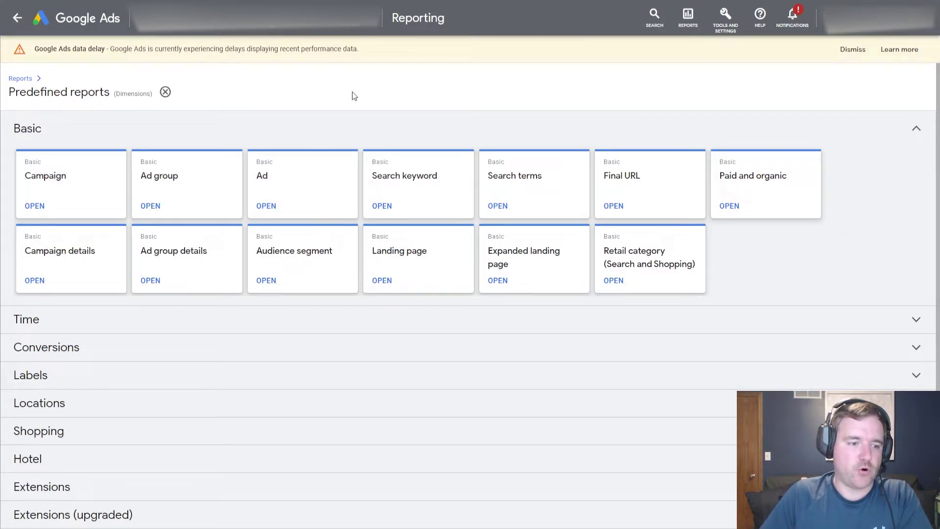
pyautogui.click(108, 347)
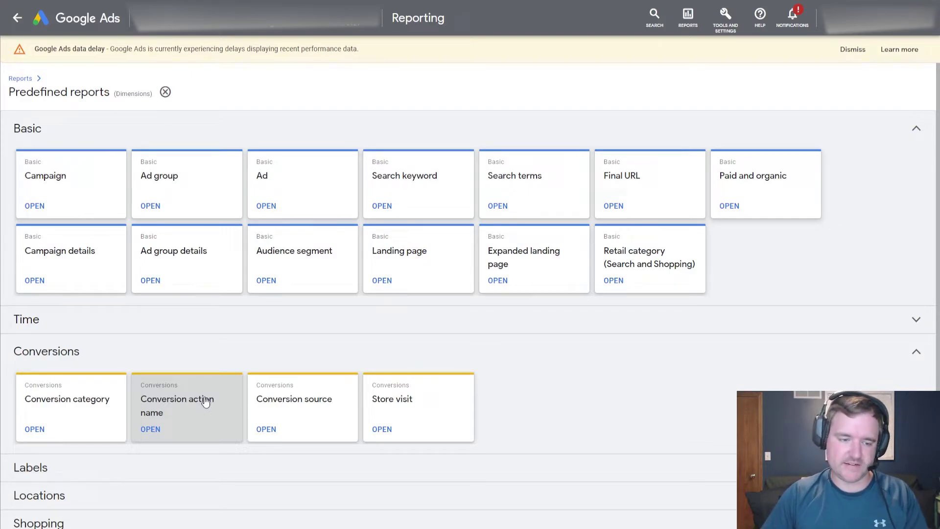
# Open the Conversion action name report and add Campaign as the first row grouping ahead of Conversion action
pyautogui.click(205, 402)
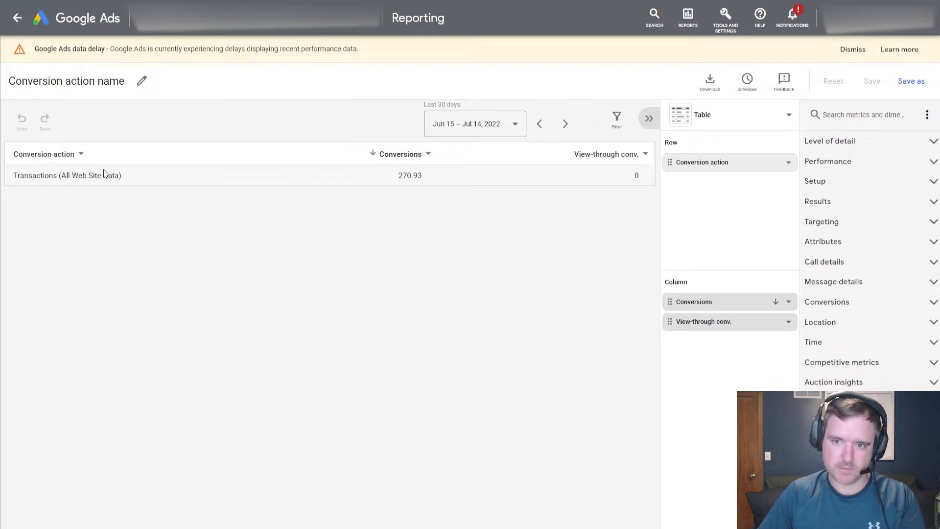
pyautogui.click(828, 116)
pyautogui.write('campaign')
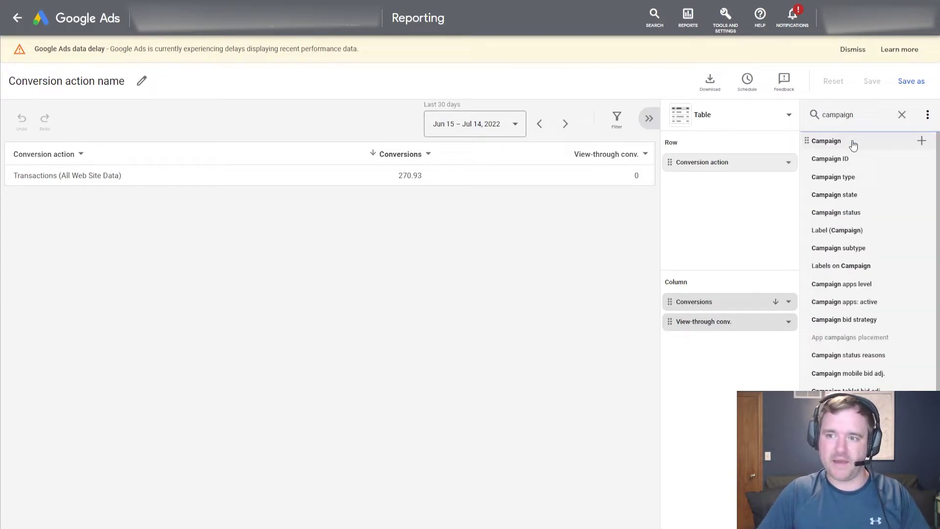
pyautogui.moveTo(831, 140); pyautogui.dragTo(745, 147)
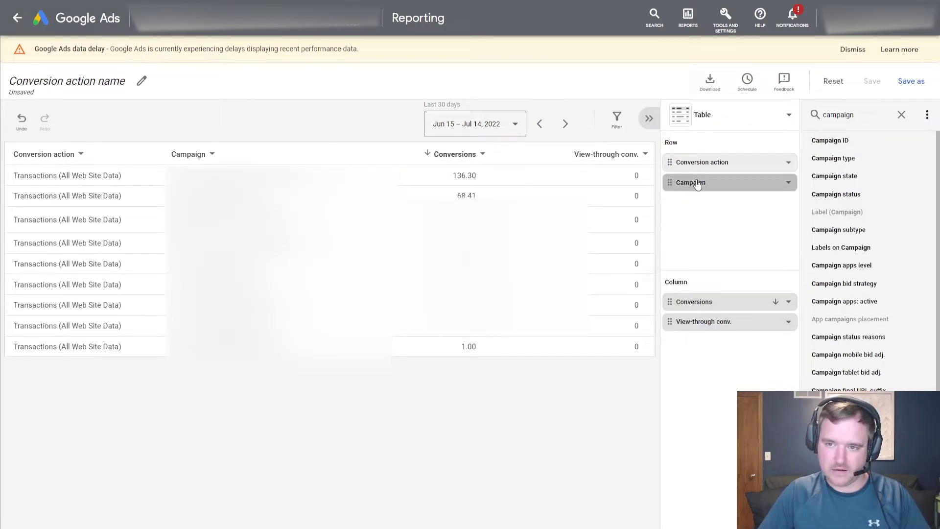
pyautogui.moveTo(695, 182); pyautogui.dragTo(681, 165)
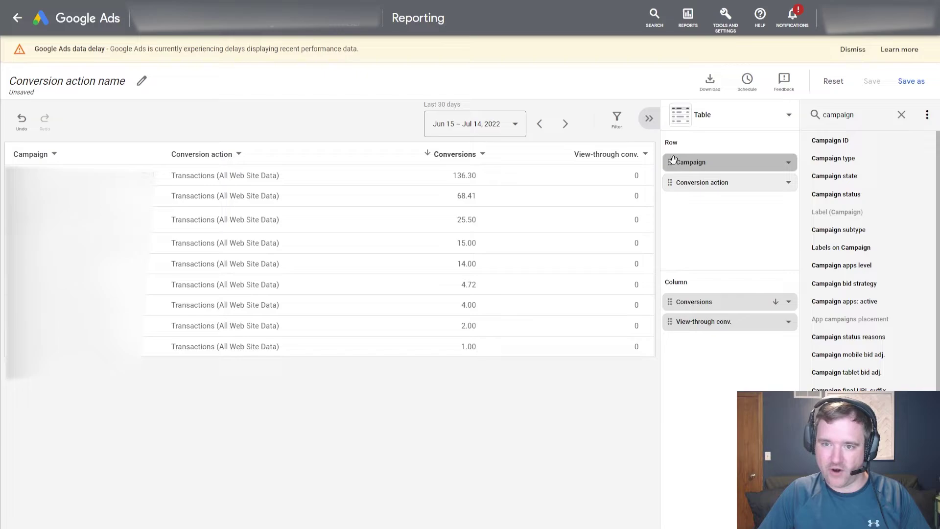
pyautogui.moveTo(673, 160)
pyautogui.mouseDown()
pyautogui.moveTo(673, 186)
pyautogui.moveTo(665, 163)
pyautogui.mouseUp()
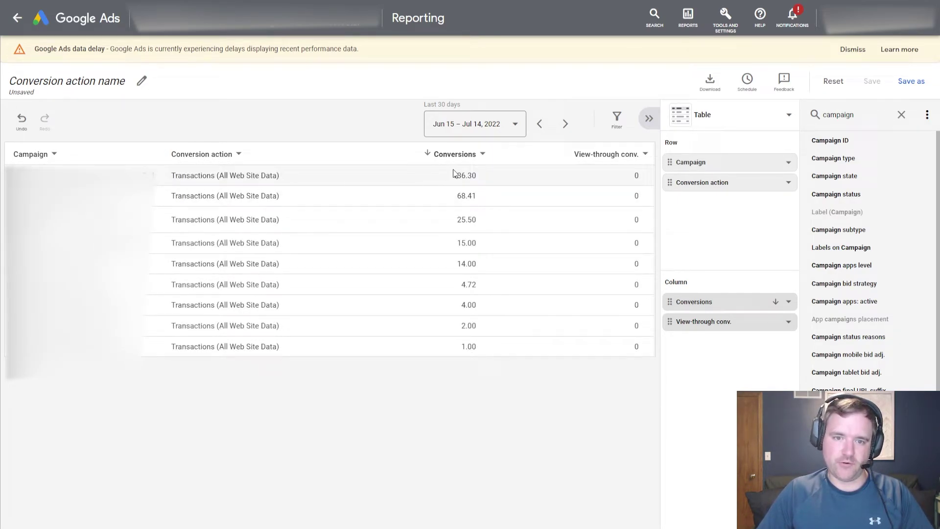
pyautogui.moveTo(453, 172); pyautogui.dragTo(472, 176)
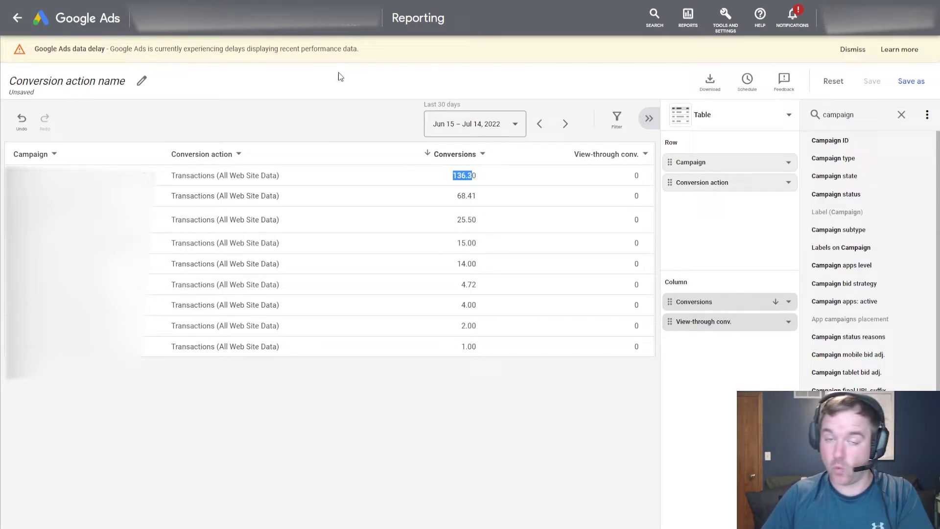
# Leave the unsaved conversion report, view all predefined reports and expand the Shopping category
pyautogui.click(19, 18)
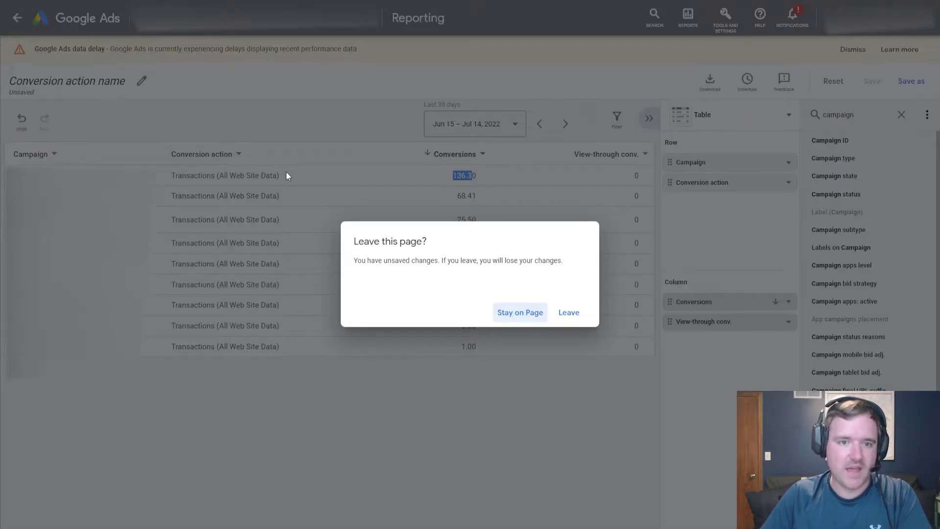
pyautogui.click(568, 313)
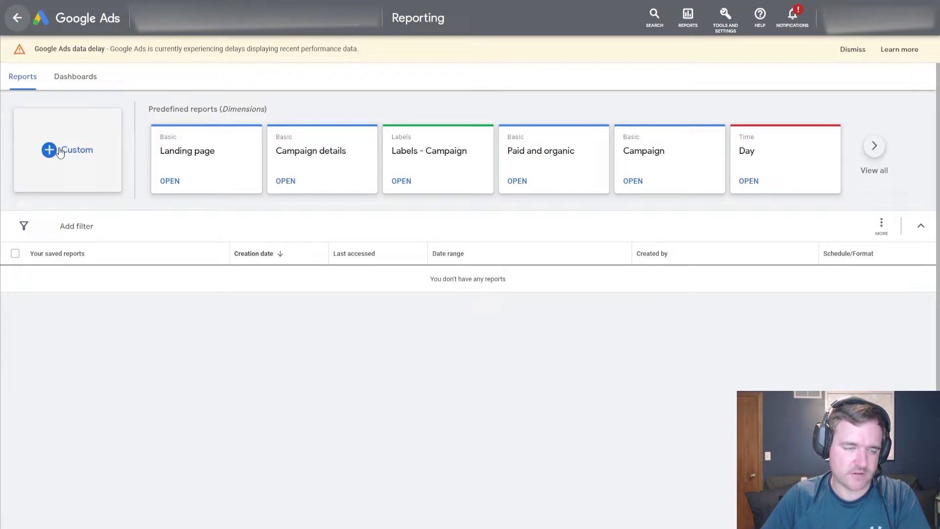
pyautogui.click(866, 153)
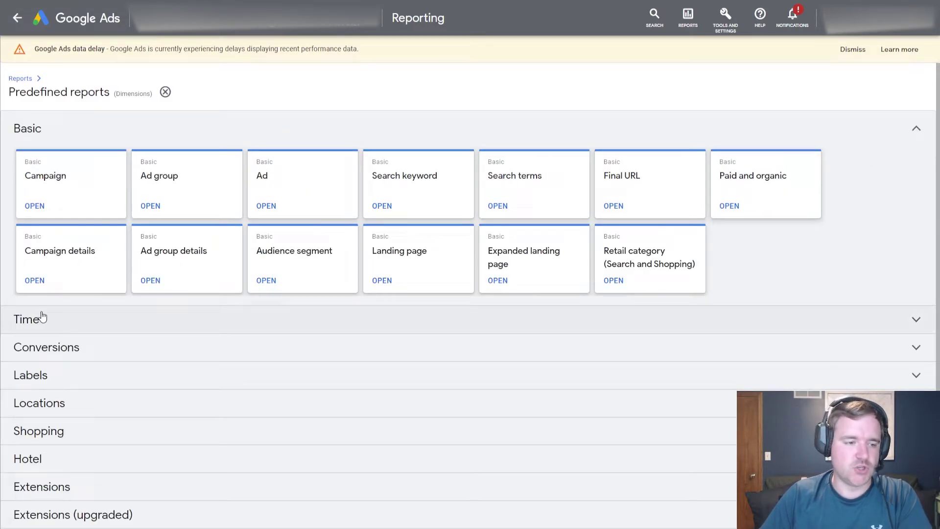
pyautogui.scroll(-2, 96, 303)
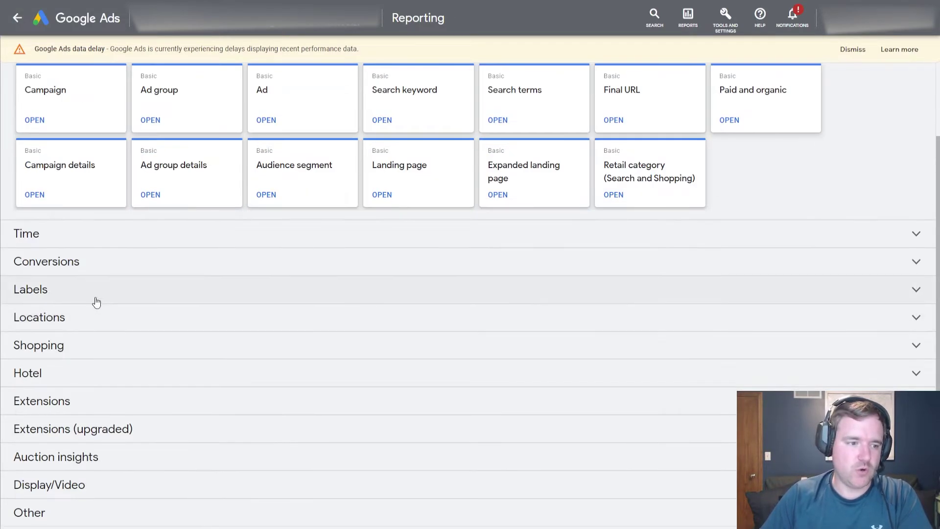
pyautogui.click(54, 350)
pyautogui.scroll(-2, 58, 335)
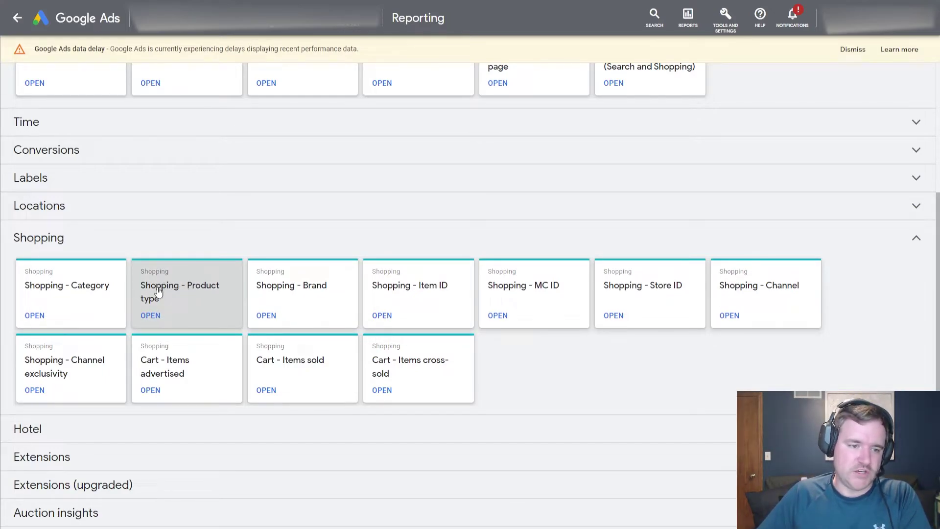
# Open the Shopping - Product type report with only 1st-level rows, adding Conv. value / cost
pyautogui.click(195, 290)
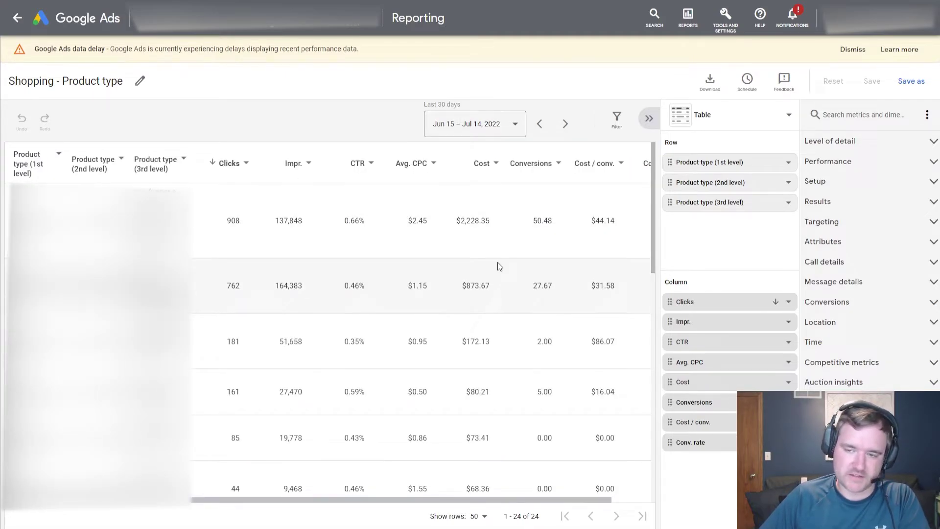
pyautogui.moveTo(681, 180); pyautogui.dragTo(862, 188)
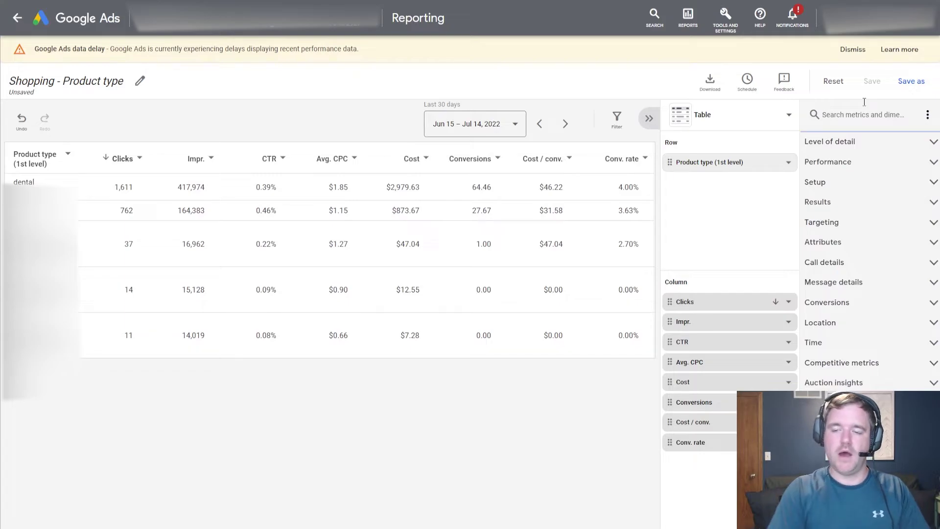
pyautogui.write('conv value / cost')
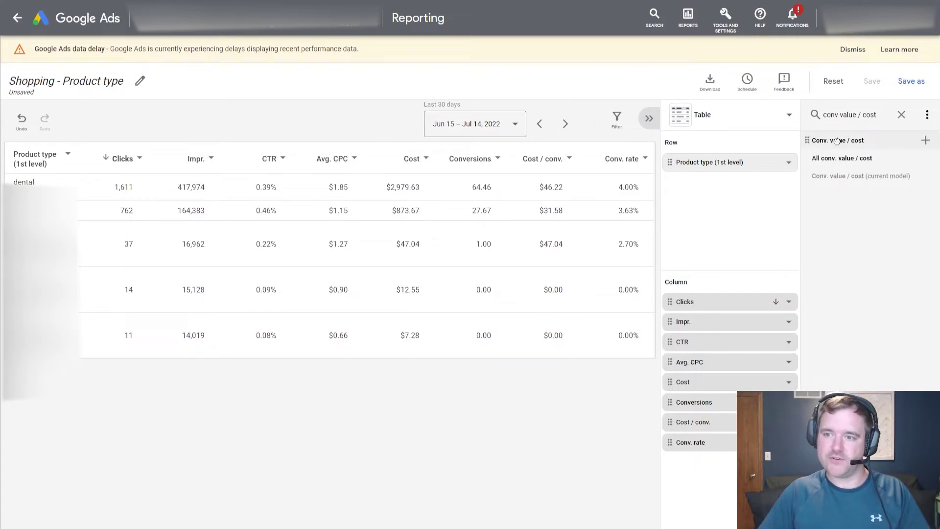
pyautogui.click(837, 141)
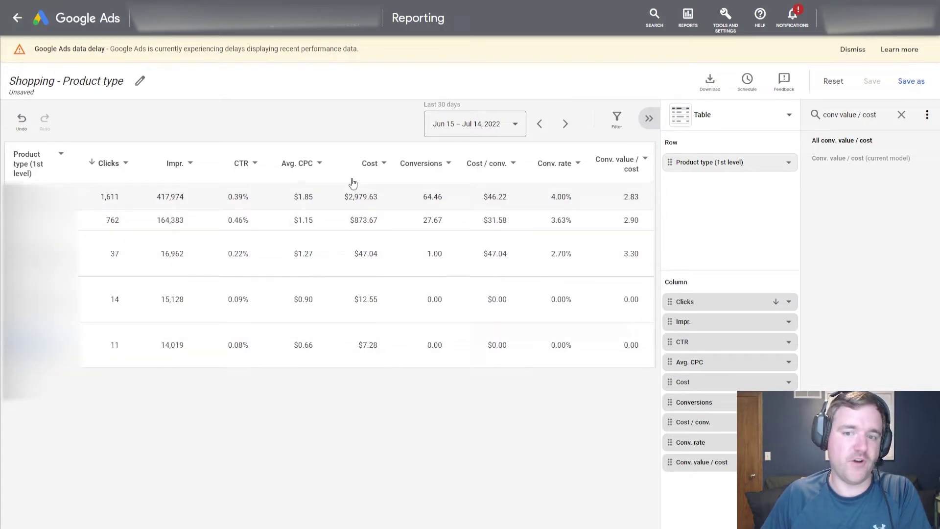
pyautogui.doubleClick(632, 196)
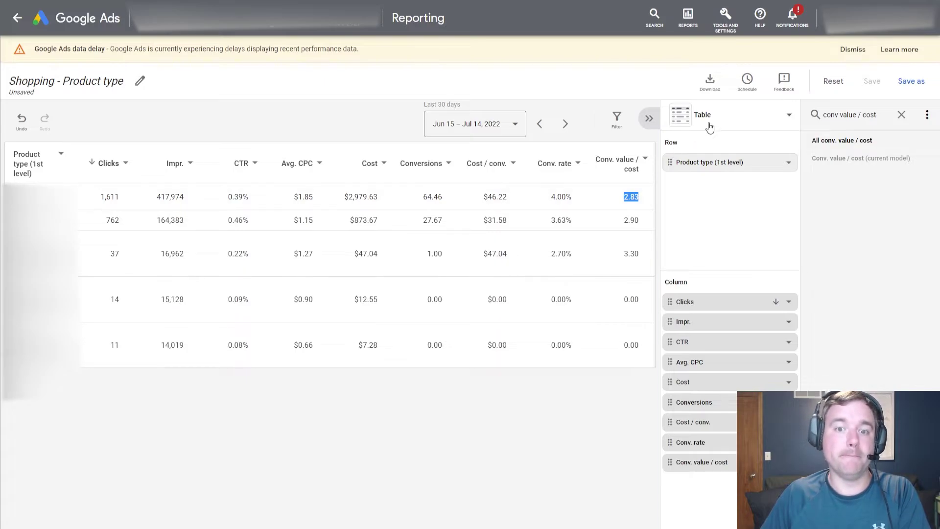
# Set the report date range to May 1 – Jun 30, 2022, then review visualization types
pyautogui.click(478, 130)
pyautogui.scroll(5, 619, 241)
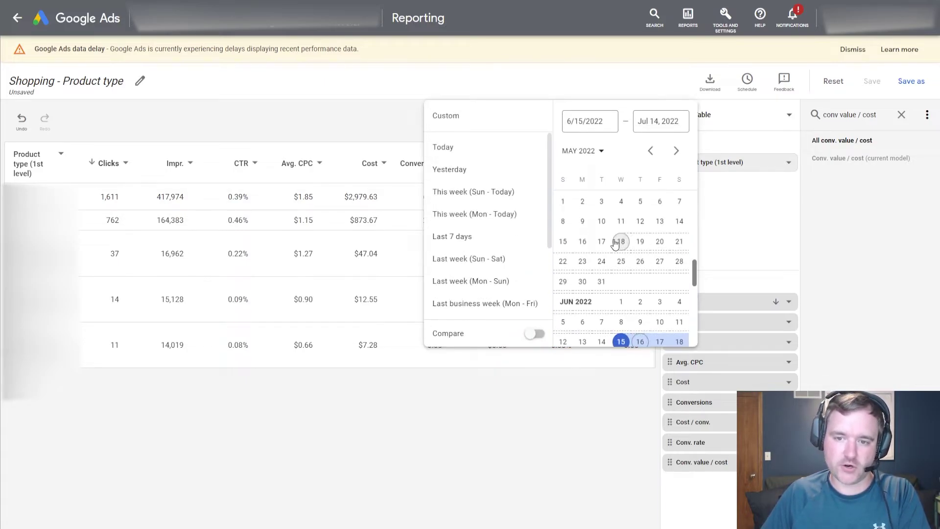
pyautogui.click(572, 251)
pyautogui.scroll(-5, 613, 272)
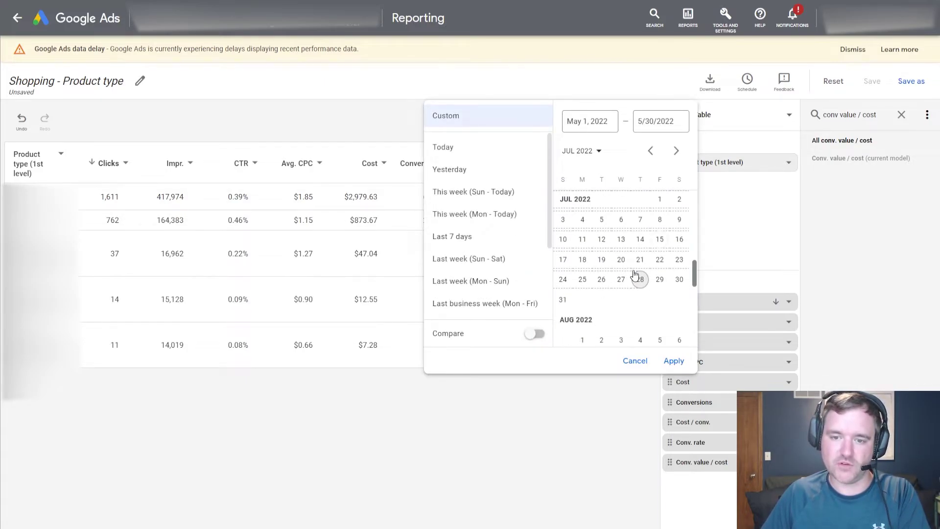
pyautogui.scroll(2, 608, 273)
pyautogui.click(640, 228)
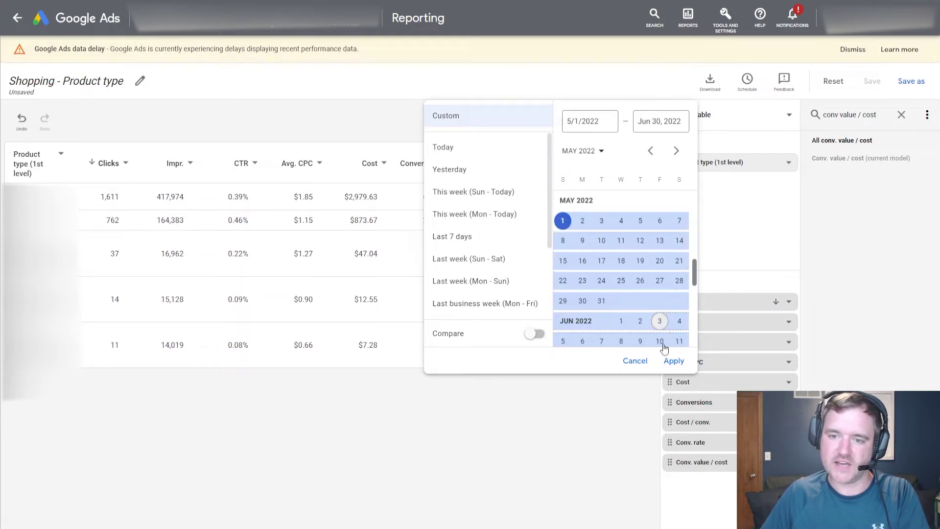
pyautogui.click(674, 361)
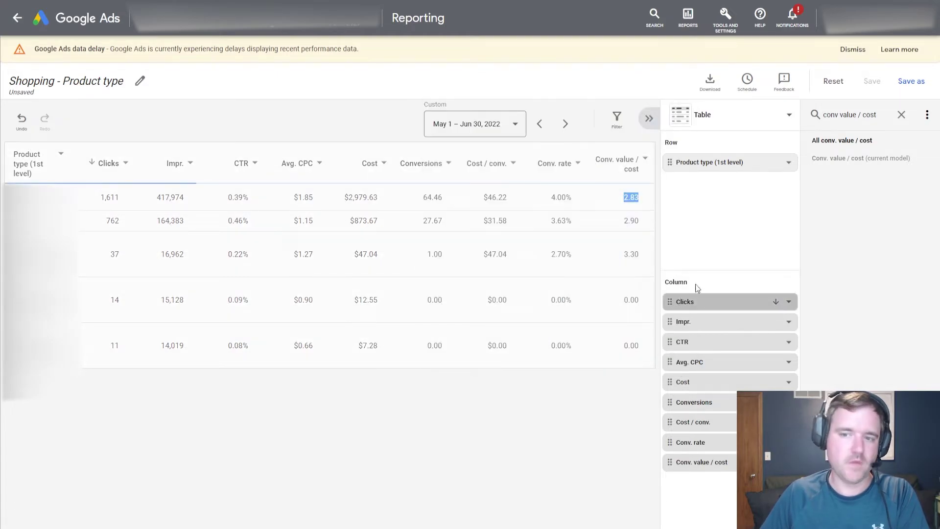
pyautogui.click(720, 122)
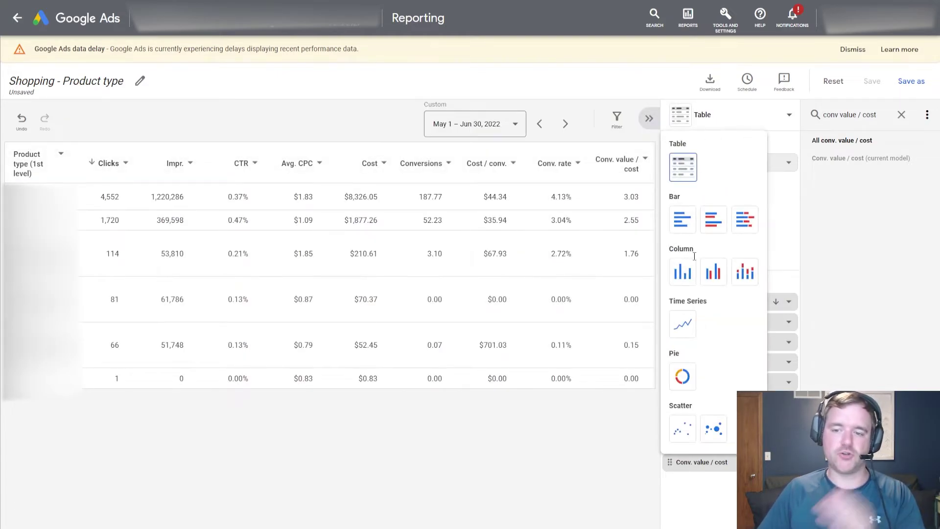
pyautogui.click(682, 119)
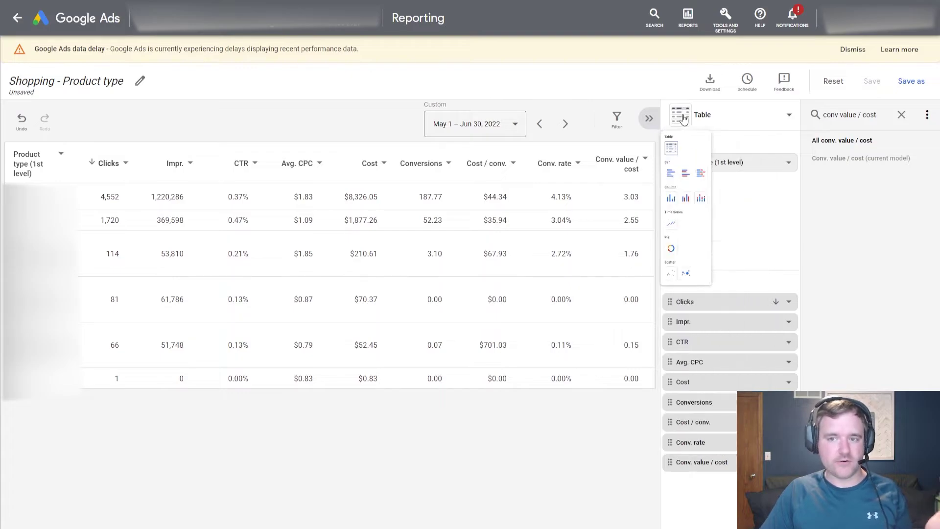
pyautogui.click(715, 117)
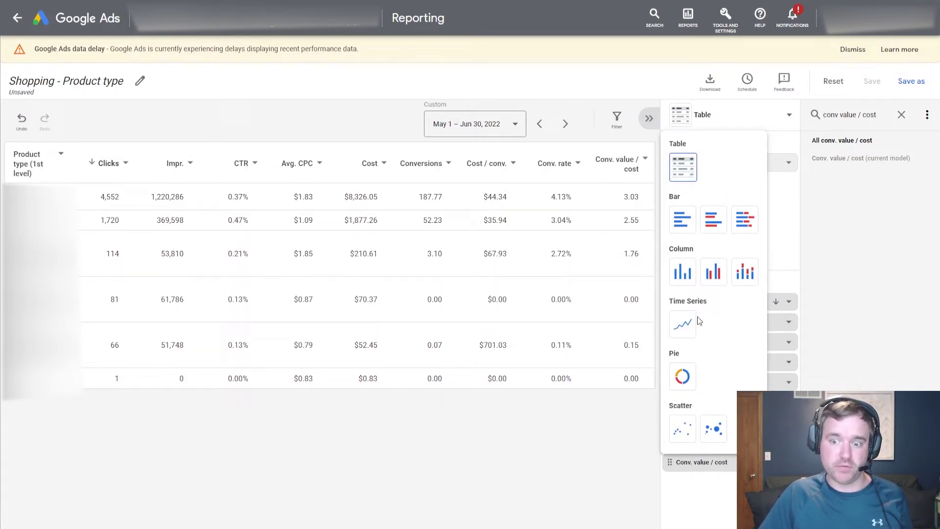
# Begin converting the table to a line chart by Product type (1st level), trying metric choices
pyautogui.click(683, 324)
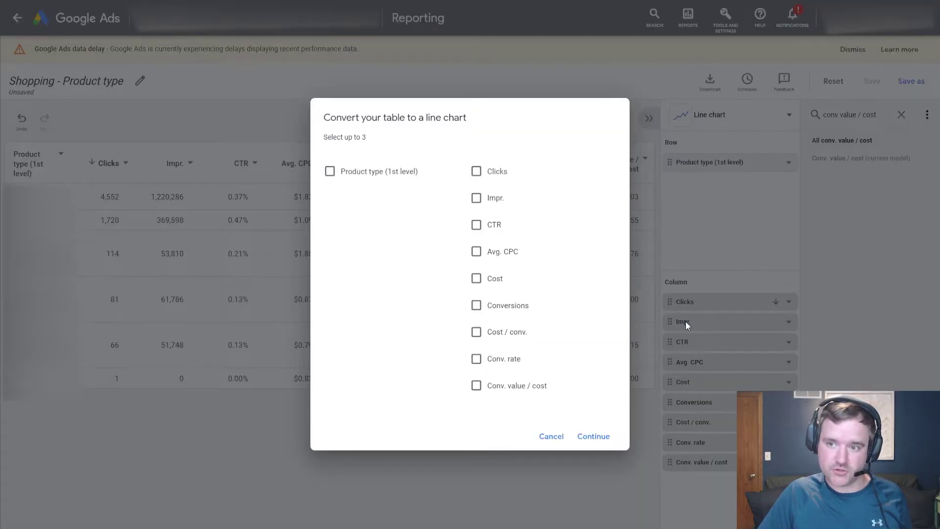
pyautogui.click(331, 172)
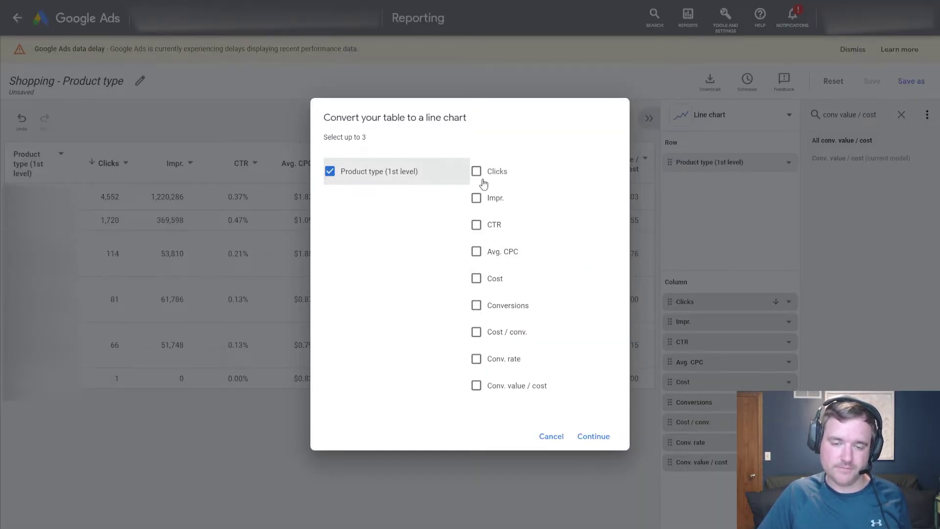
pyautogui.click(476, 280)
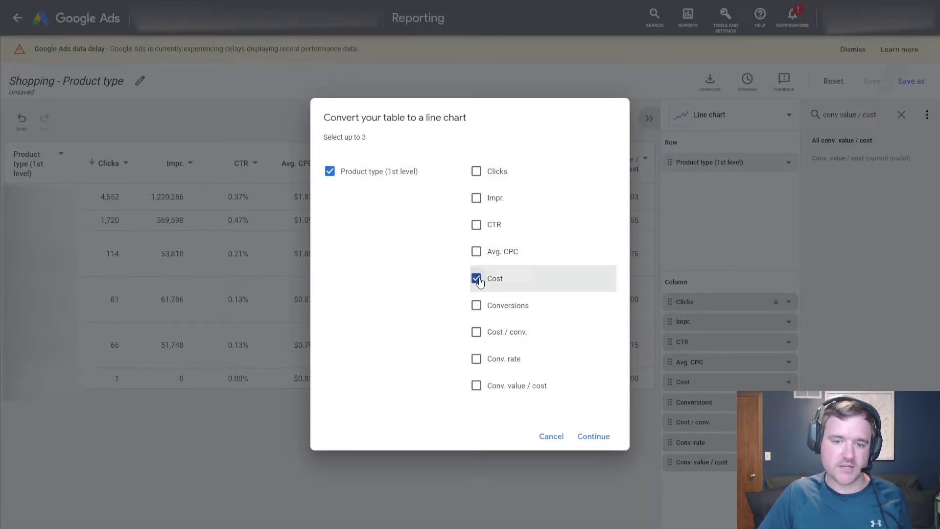
pyautogui.click(476, 385)
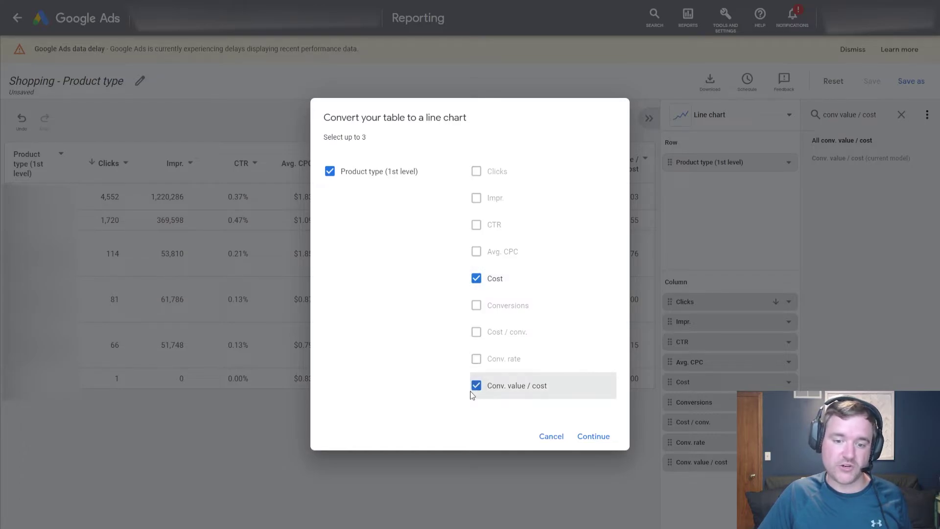
pyautogui.click(477, 386)
pyautogui.click(503, 277)
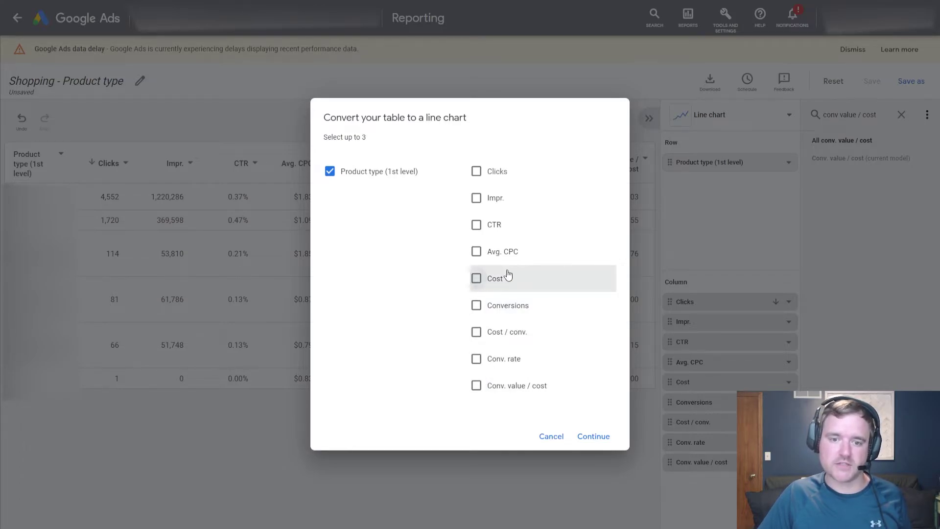
pyautogui.click(479, 175)
pyautogui.click(482, 176)
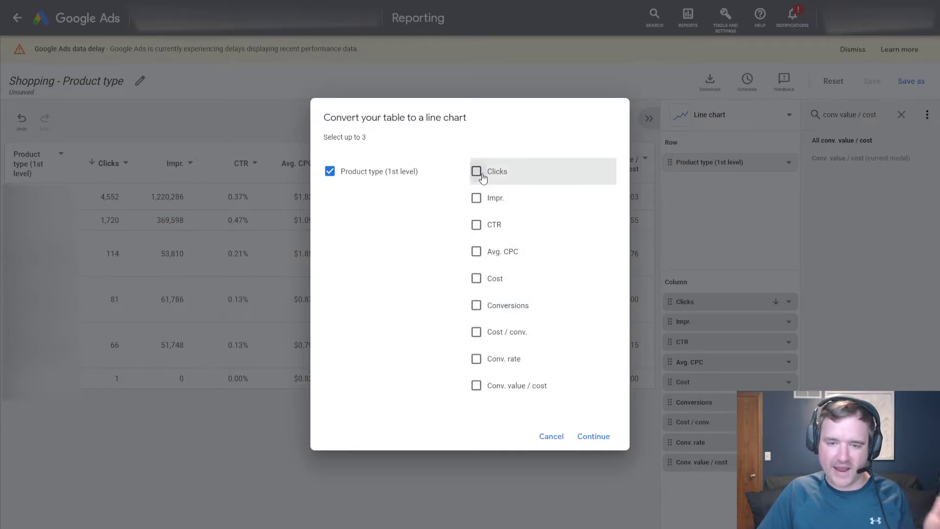
# Choose Cost and Conv. value / cost as the chart metrics and confirm the line chart
pyautogui.click(478, 279)
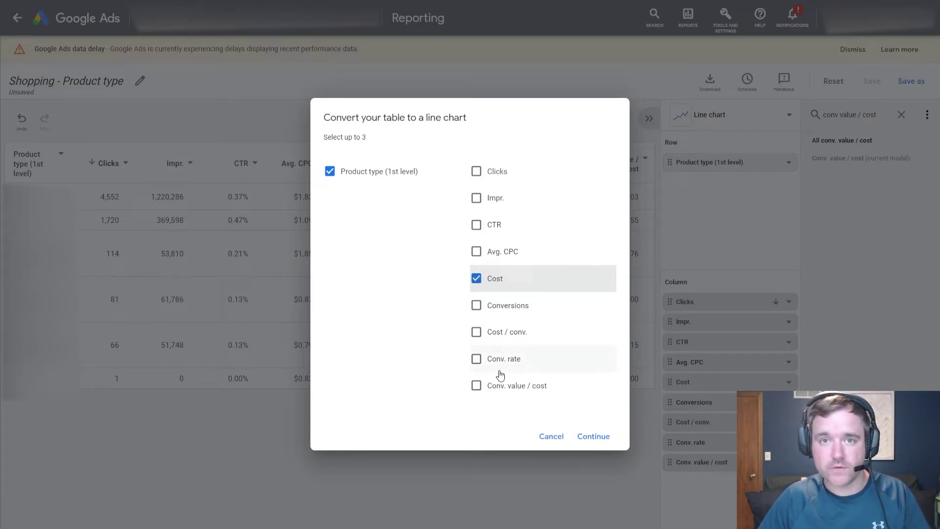
pyautogui.click(489, 387)
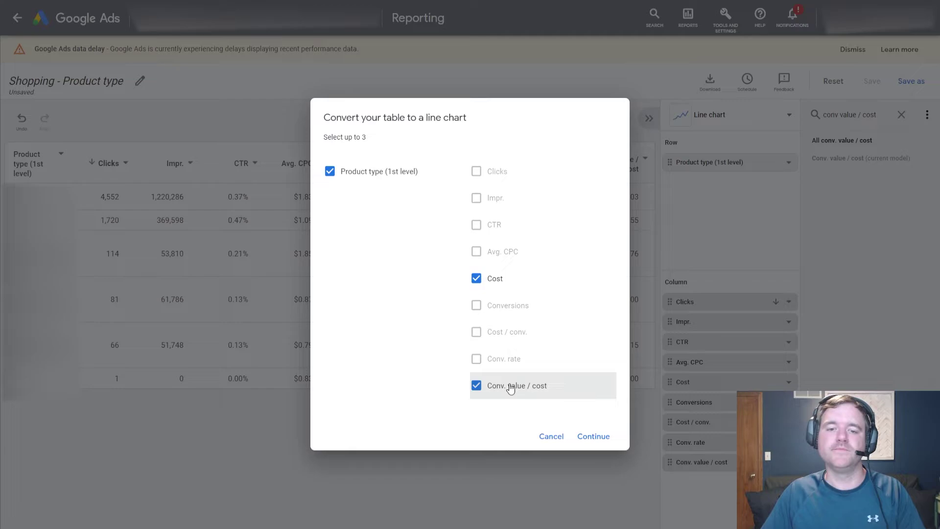
pyautogui.click(511, 387)
pyautogui.click(498, 309)
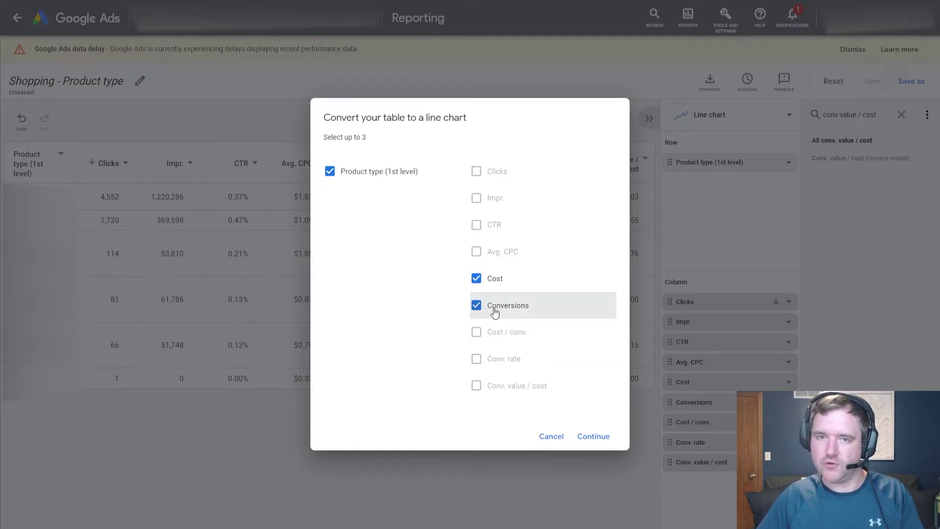
pyautogui.click(496, 310)
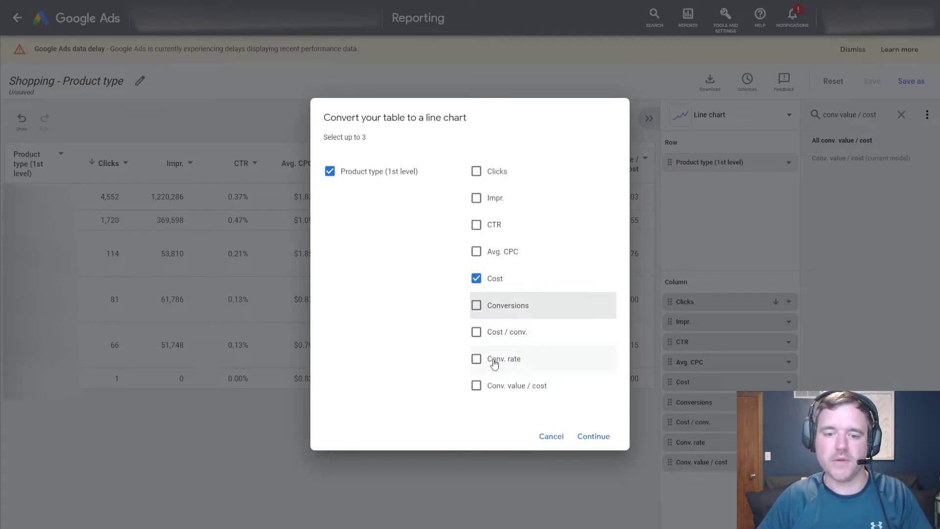
pyautogui.click(499, 384)
pyautogui.click(489, 388)
pyautogui.click(489, 386)
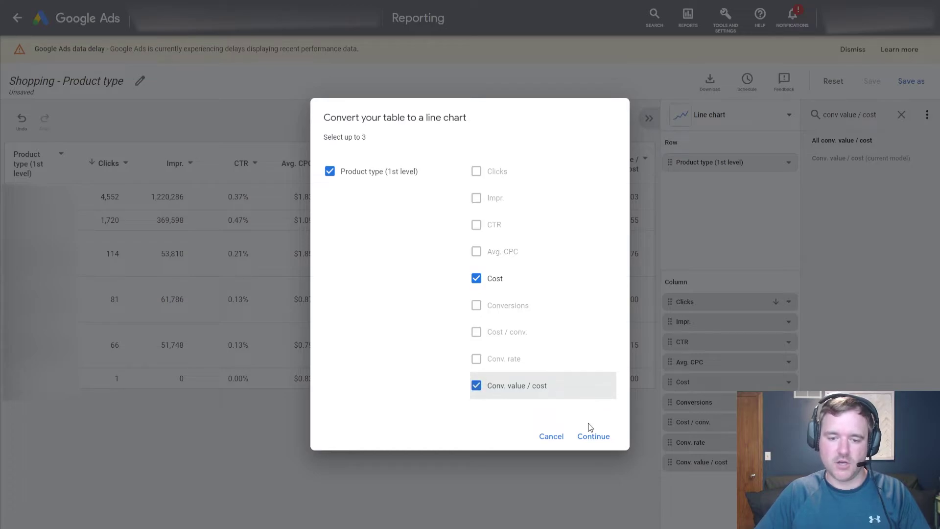
pyautogui.click(593, 436)
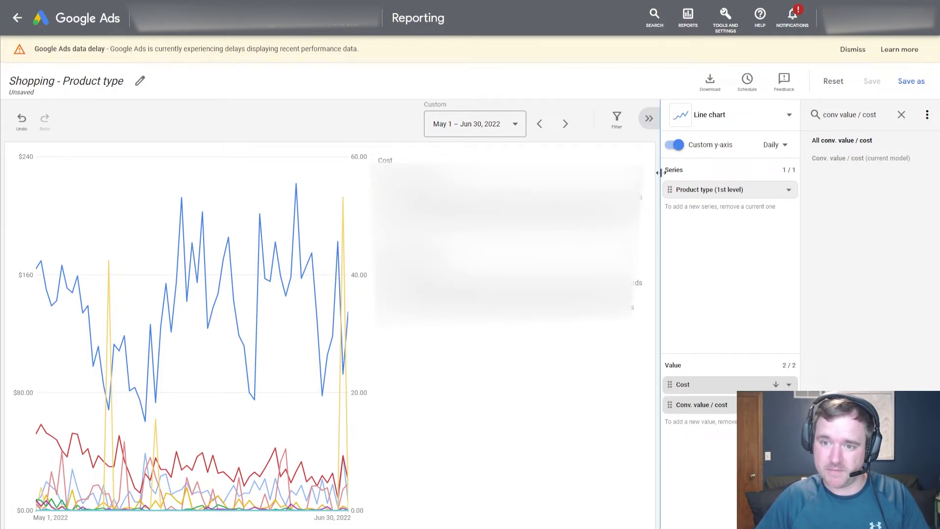
# Widen the chart and hide every product type's line from the legend
pyautogui.moveTo(660, 176); pyautogui.dragTo(768, 169)
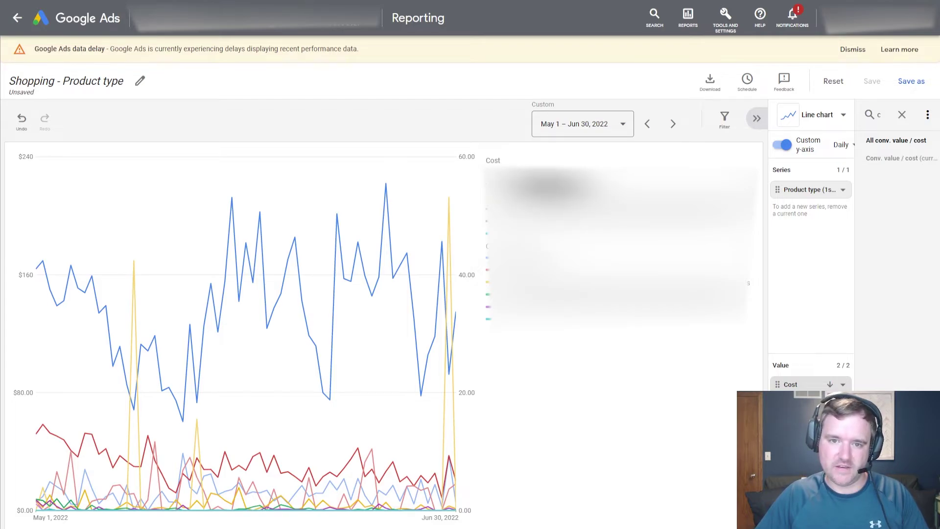
pyautogui.click(519, 208)
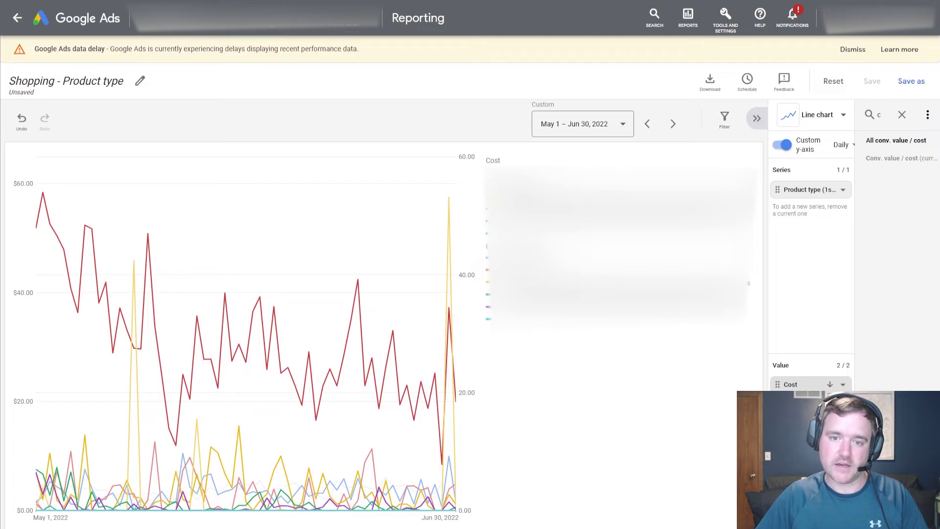
pyautogui.click(519, 221)
pyautogui.click(492, 233)
pyautogui.click(492, 257)
pyautogui.click(492, 270)
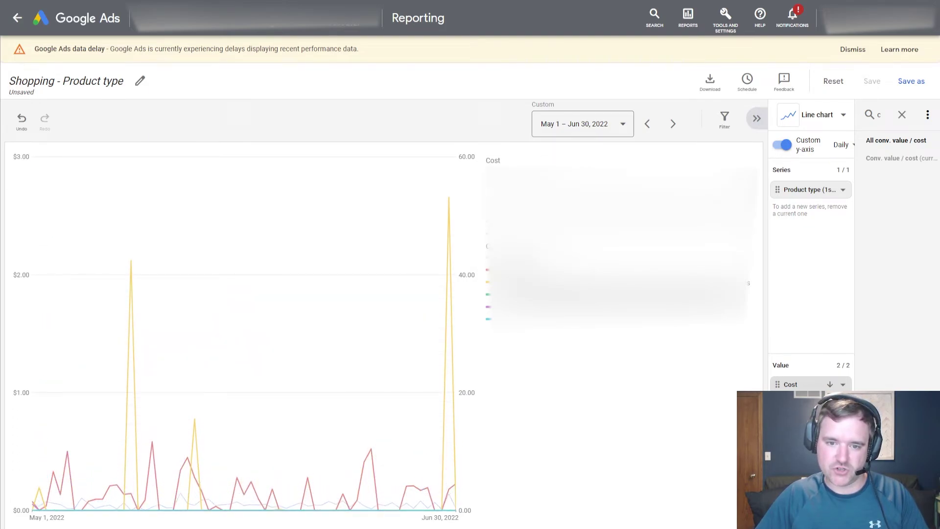
pyautogui.click(492, 282)
pyautogui.click(492, 294)
pyautogui.click(493, 306)
pyautogui.click(492, 321)
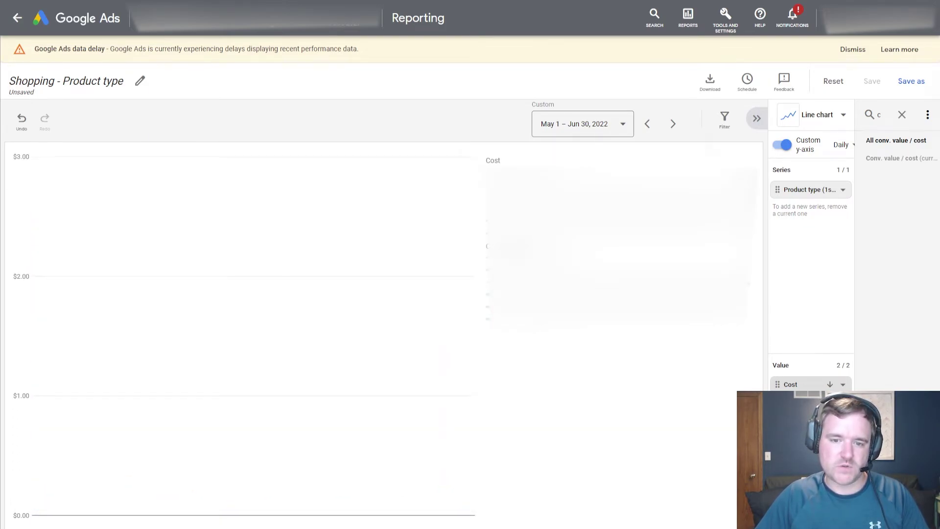
# Show only the dental mouthguard product type, plotting just its Conv. value / cost line
pyautogui.click(493, 258)
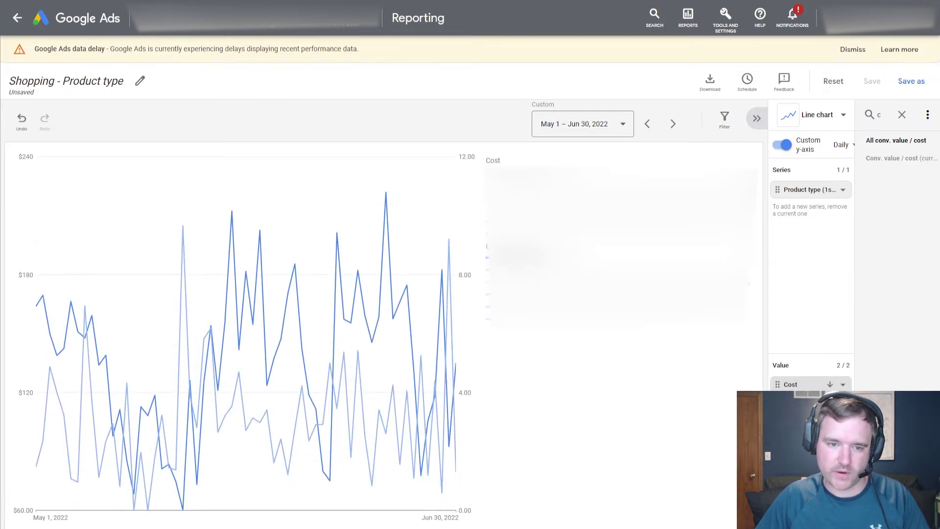
pyautogui.click(492, 257)
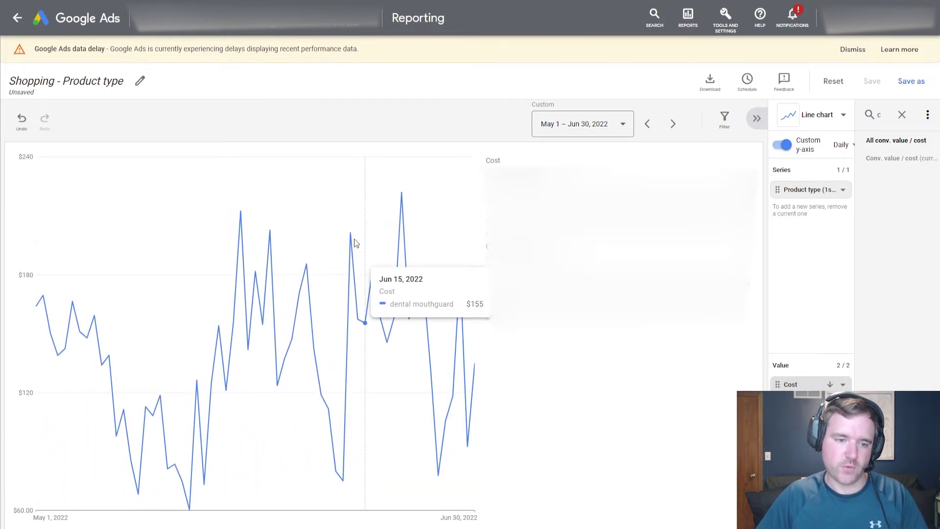
pyautogui.click(492, 258)
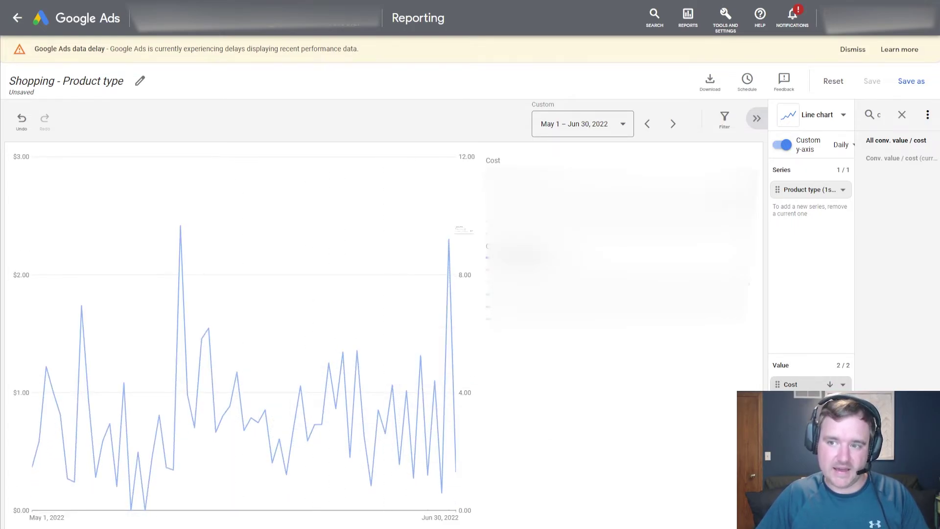
pyautogui.click(848, 146)
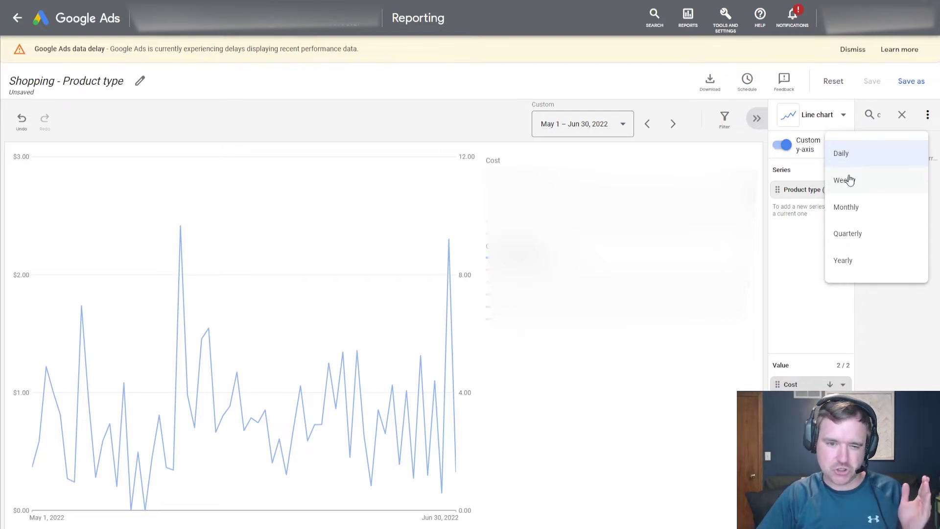
# Group the chart data weekly, covering weeks Apr 25 to Jun 27, 2022
pyautogui.click(849, 180)
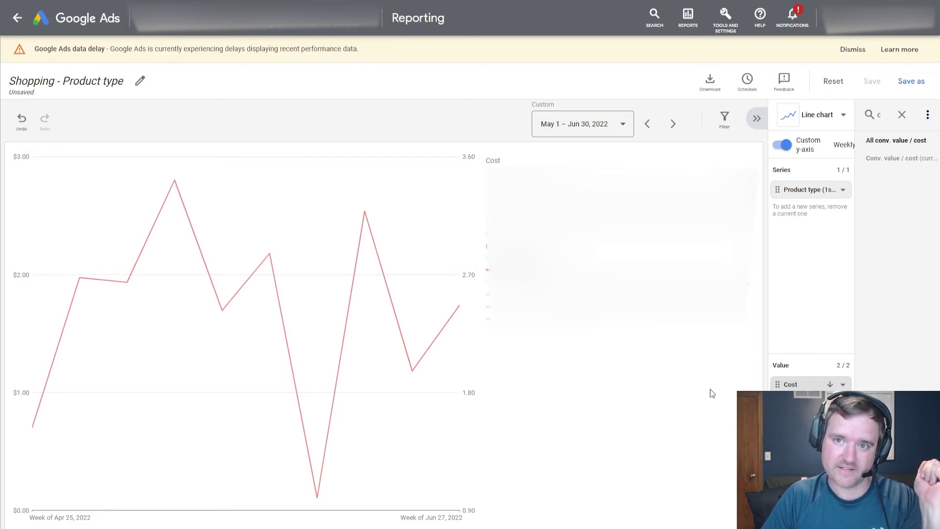
# Return to Predefined reports and expand the Time, Conversions, Labels, Locations, Shopping and Hotel groups
pyautogui.click(17, 18)
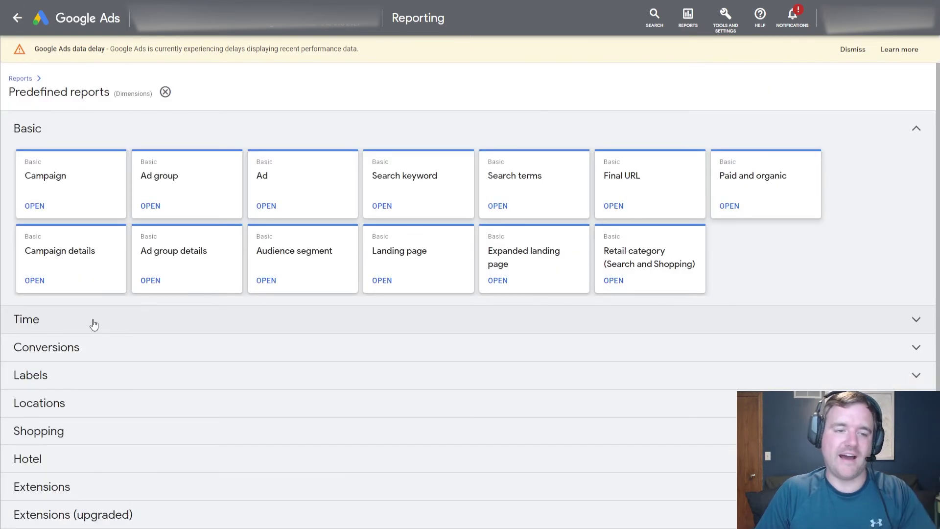
pyautogui.click(105, 323)
pyautogui.click(87, 446)
pyautogui.scroll(-5, 90, 431)
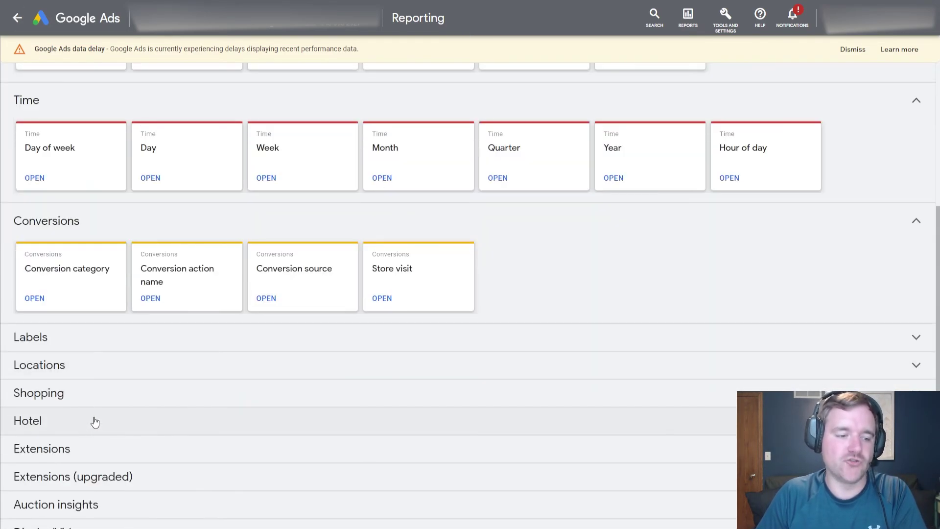
pyautogui.click(89, 343)
pyautogui.scroll(-3, 91, 350)
pyautogui.click(93, 324)
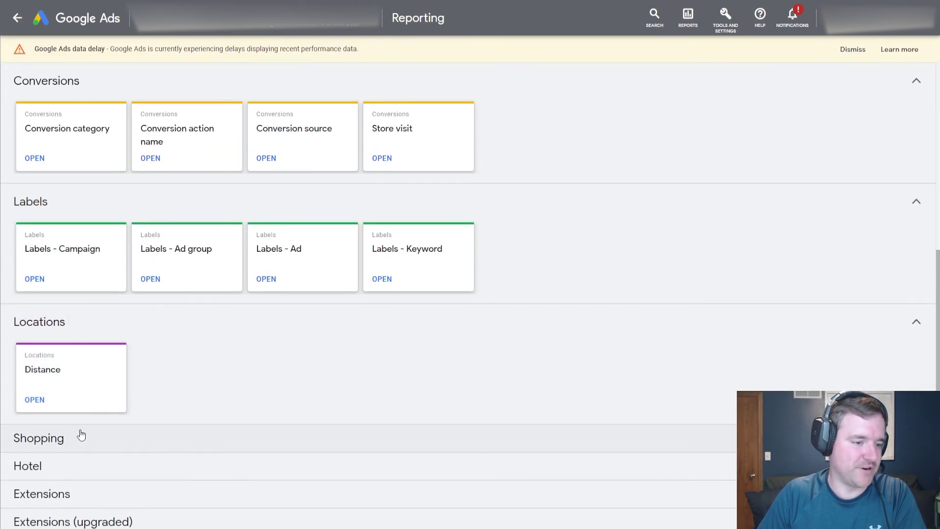
pyautogui.click(81, 435)
pyautogui.scroll(-1, 91, 418)
pyautogui.scroll(-3, 90, 419)
pyautogui.click(79, 412)
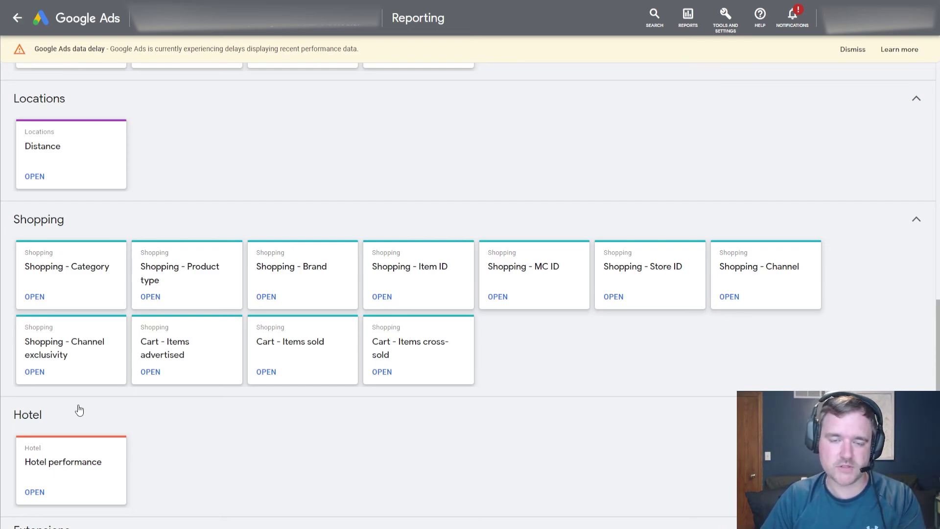
pyautogui.scroll(15, 80, 410)
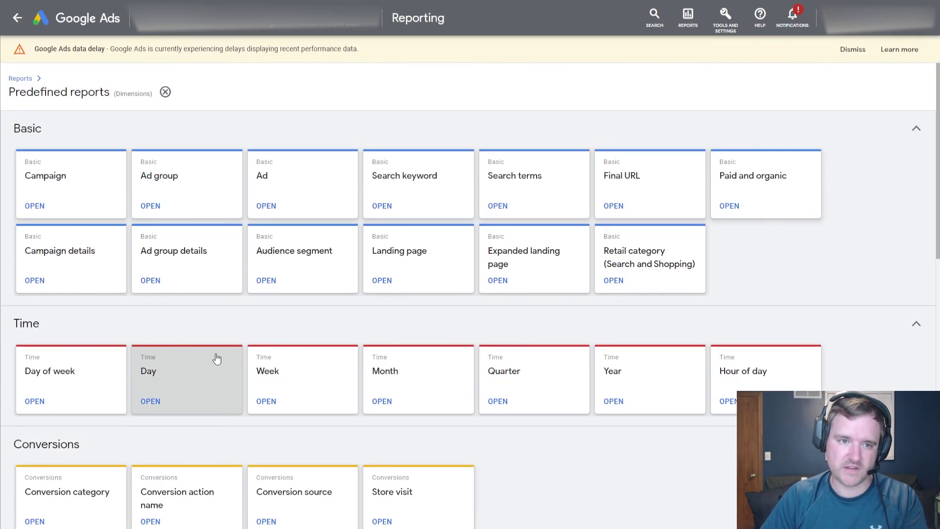